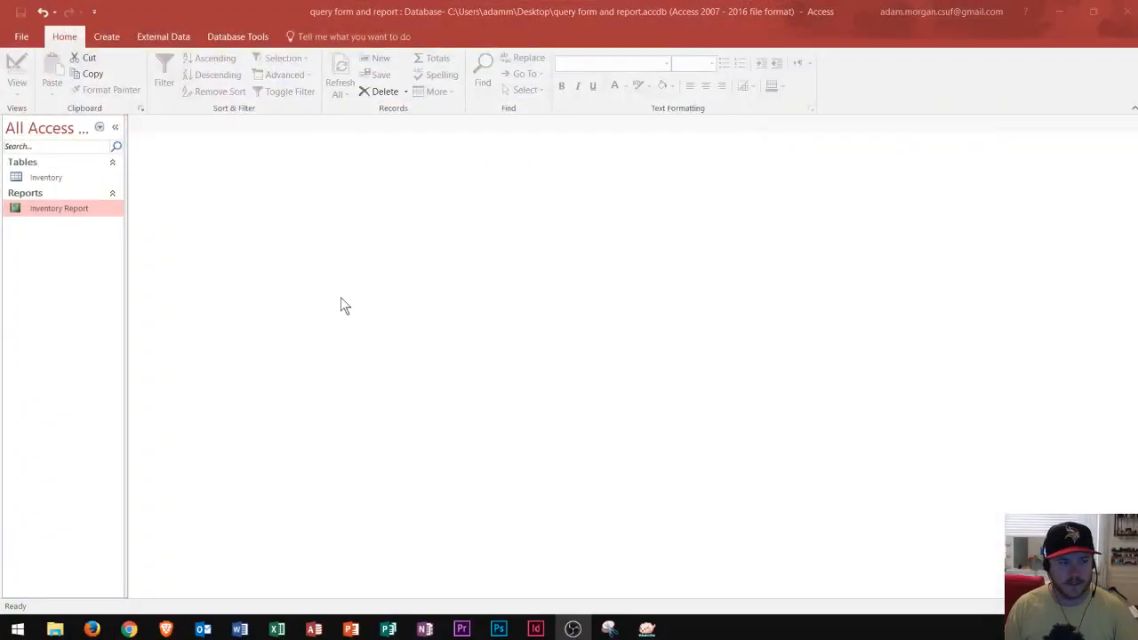
View the Inventory table's records, close the table, and open the Inventory Report
{"action": "double_click", "coordinate": [44, 177]}
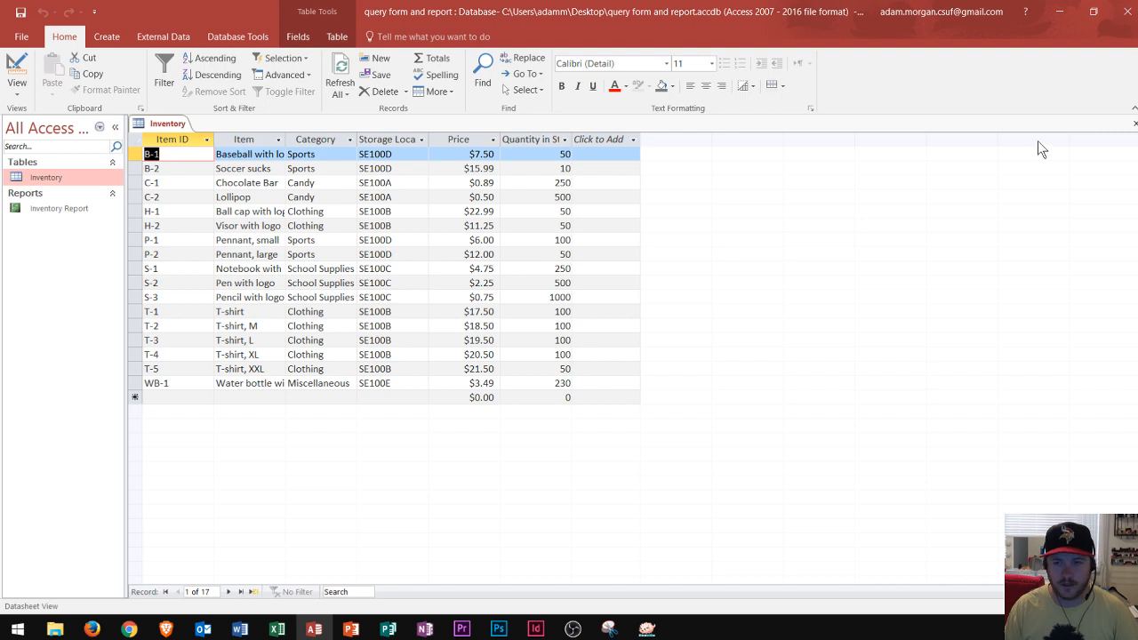
{"action": "left_click", "coordinate": [1133, 122]}
{"action": "left_click", "coordinate": [62, 208]}
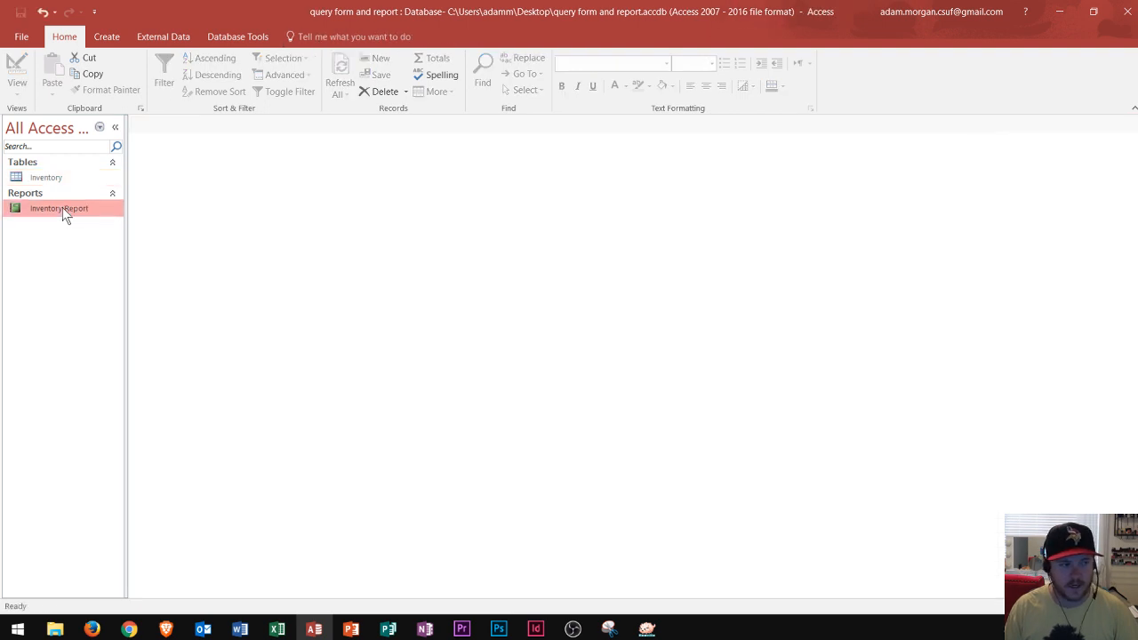
{"action": "double_click", "coordinate": [63, 207]}
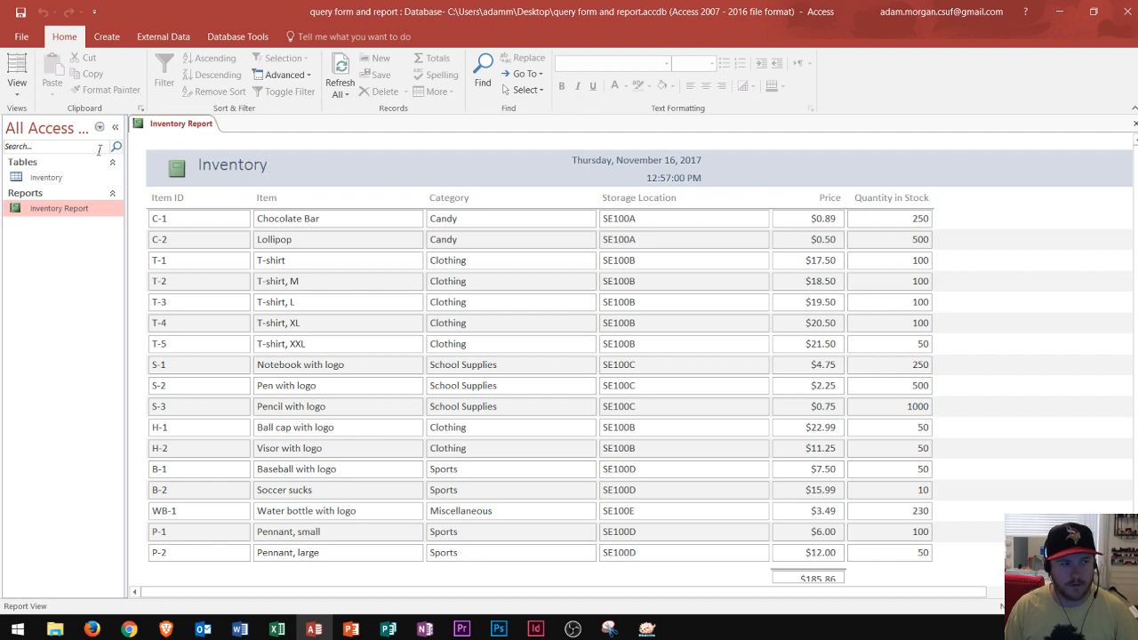
Keep the report in Report View and check whether its title, column headings and records can be selected or edited there
{"action": "left_click", "coordinate": [17, 82]}
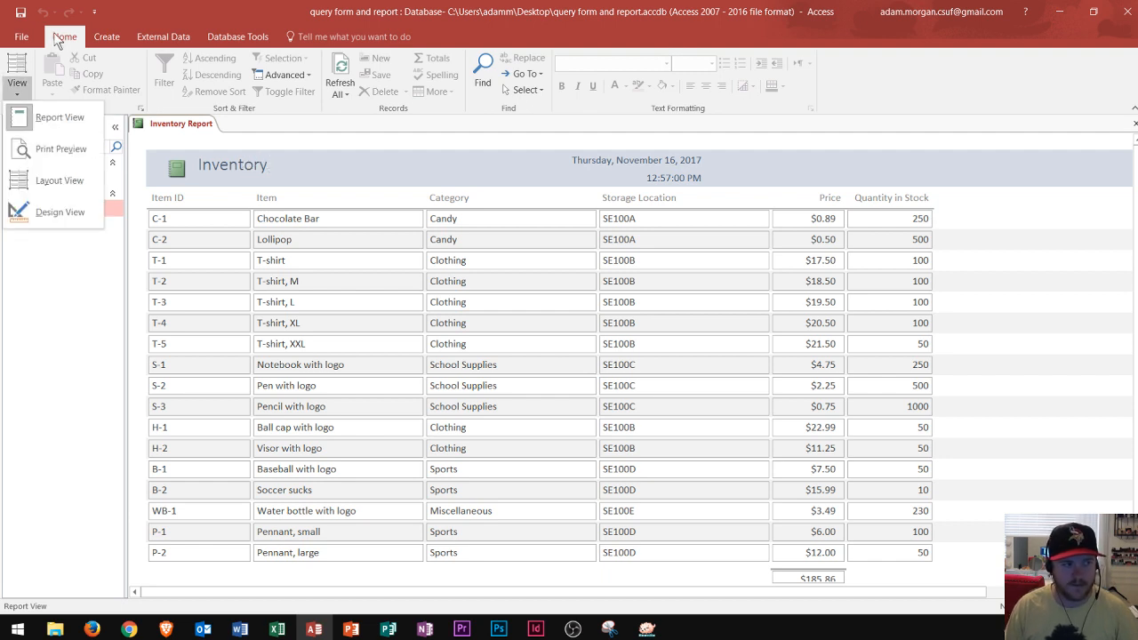
{"action": "left_click", "coordinate": [18, 94]}
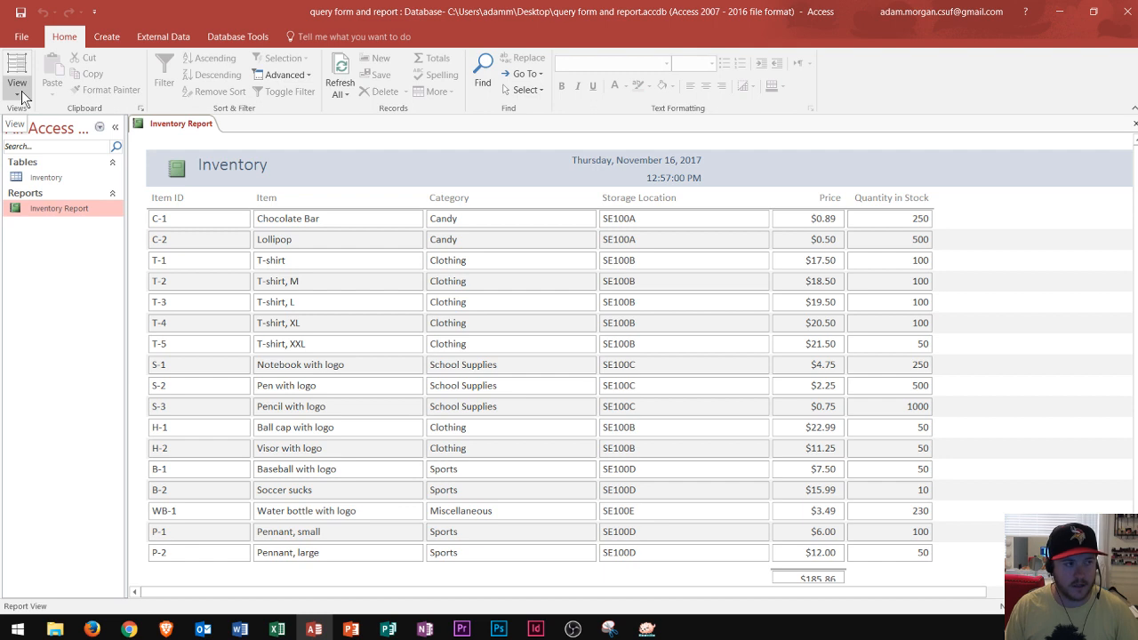
{"action": "left_click", "coordinate": [23, 98]}
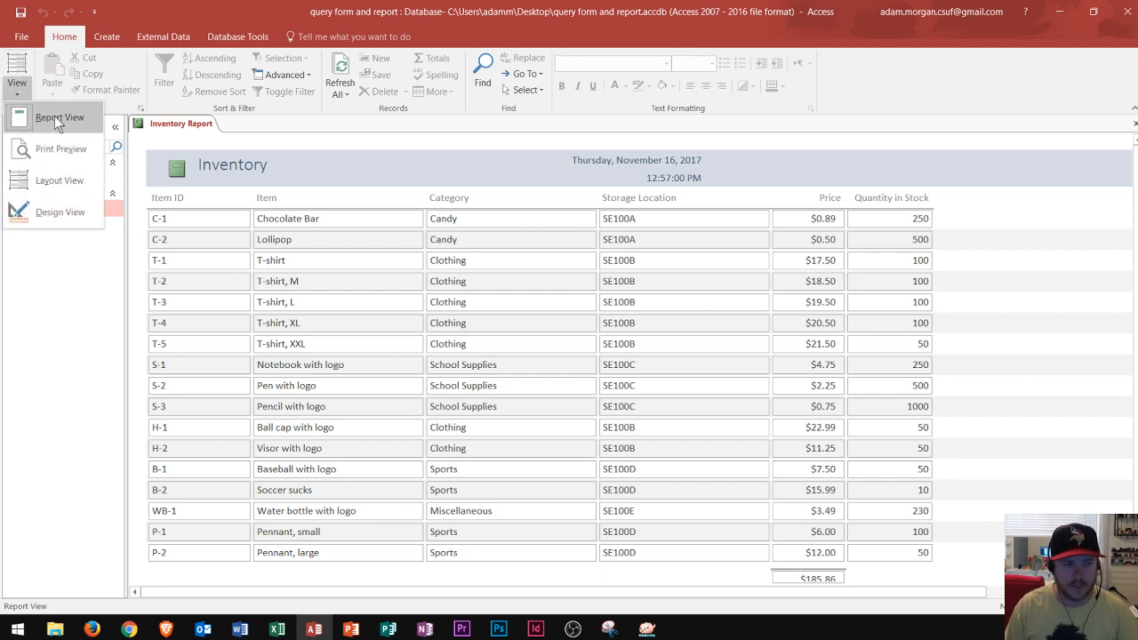
{"action": "left_click", "coordinate": [54, 116]}
{"action": "left_click", "coordinate": [241, 168]}
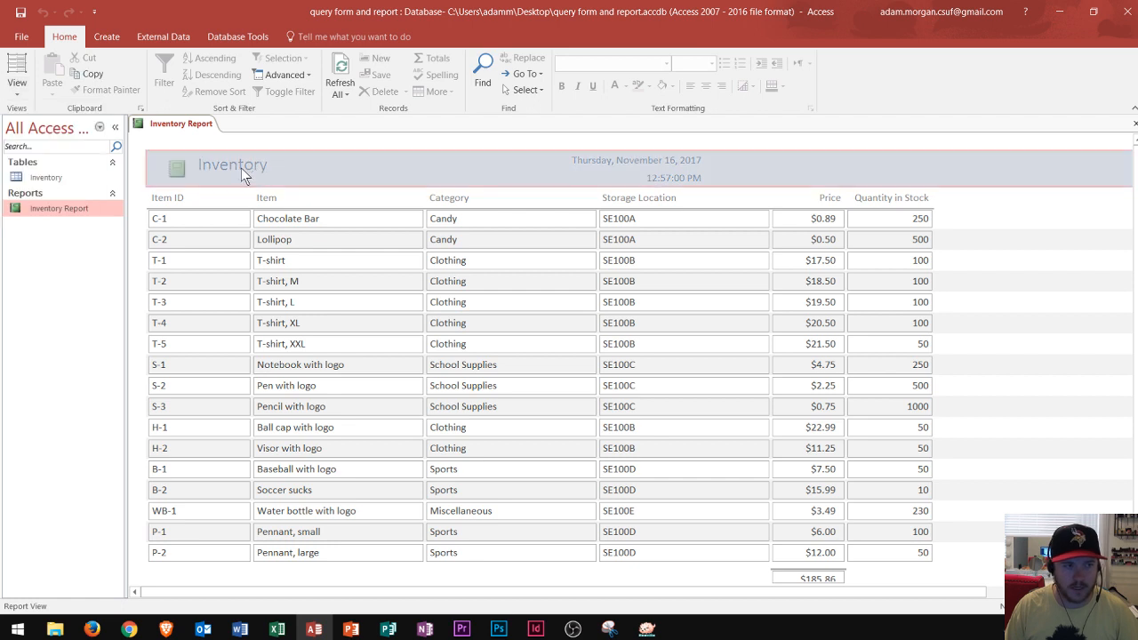
{"action": "left_click", "coordinate": [334, 248]}
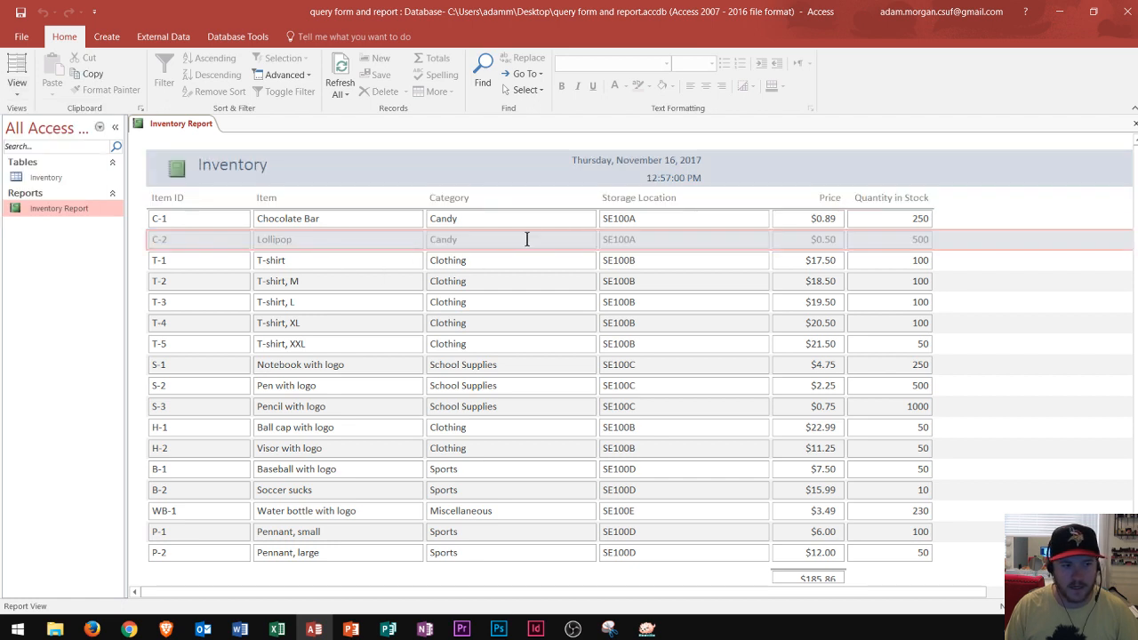
{"action": "left_click", "coordinate": [504, 212]}
{"action": "left_click", "coordinate": [479, 189]}
{"action": "left_click", "coordinate": [483, 243]}
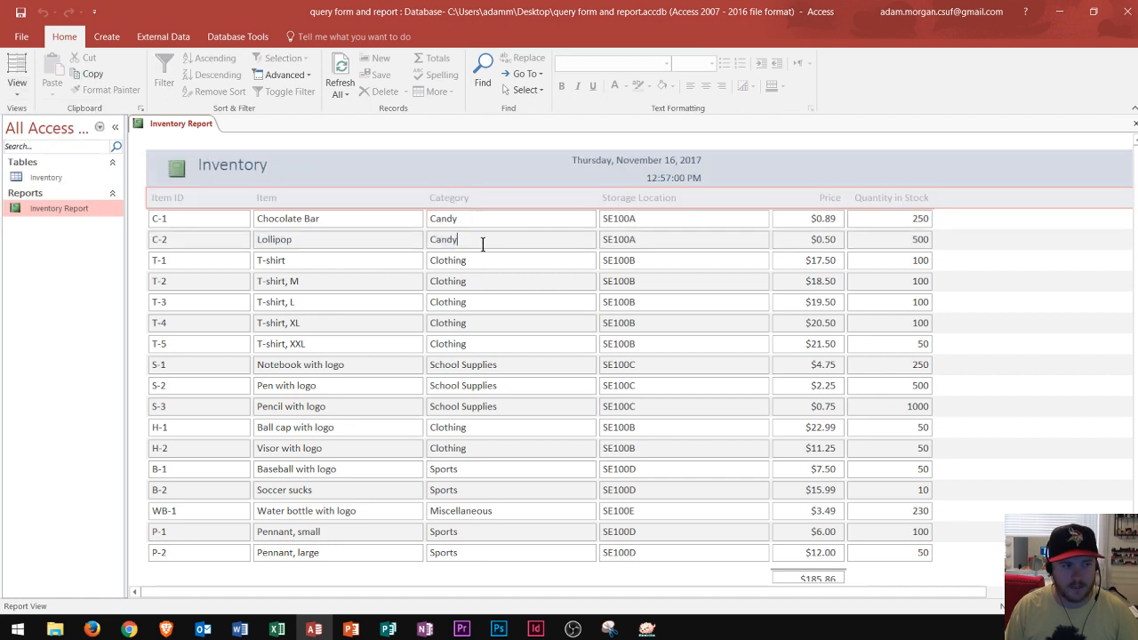
Examine both pages of the report in Print Preview to see how its columns fit, and close the preview
{"action": "left_click", "coordinate": [11, 92]}
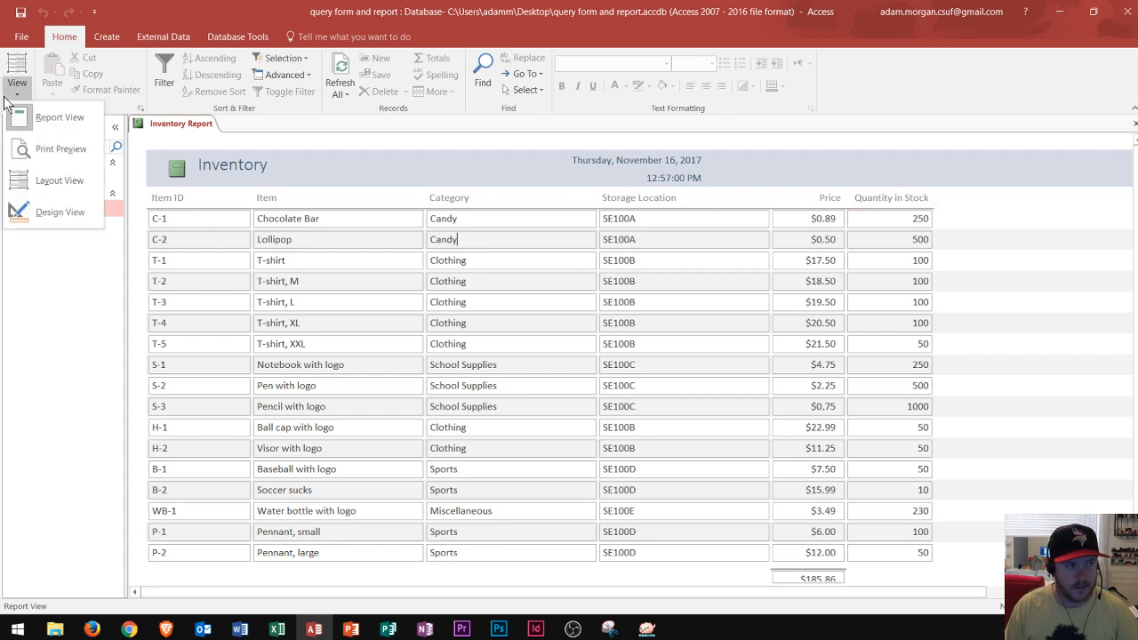
{"action": "left_click", "coordinate": [44, 148]}
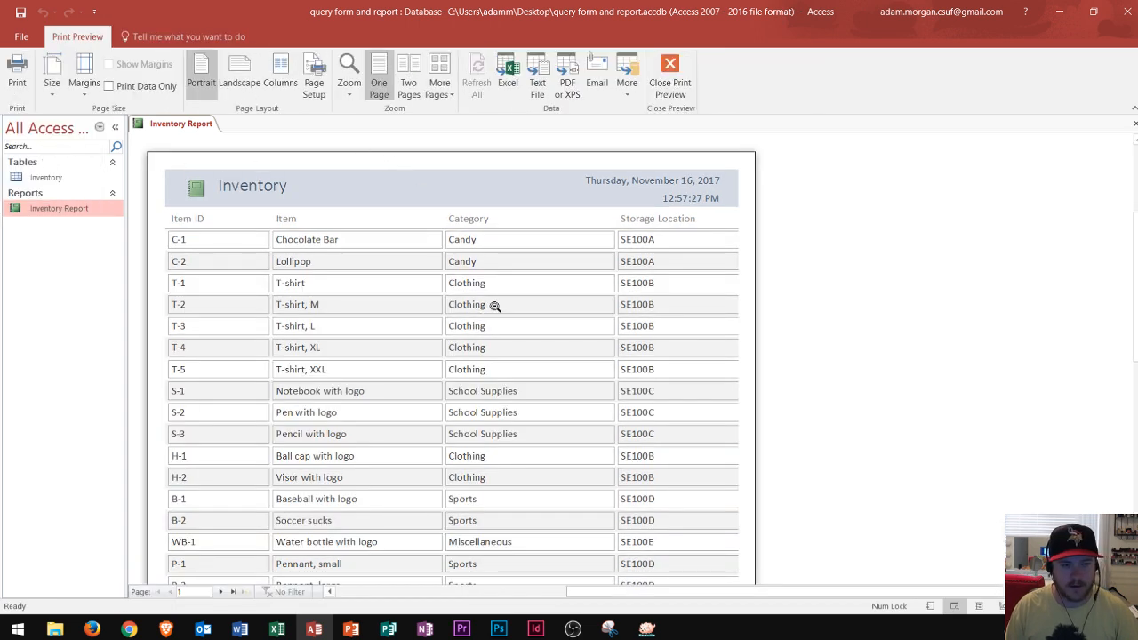
{"action": "scroll", "coordinate": [480, 284], "scroll_direction": "down", "scroll_amount": 3}
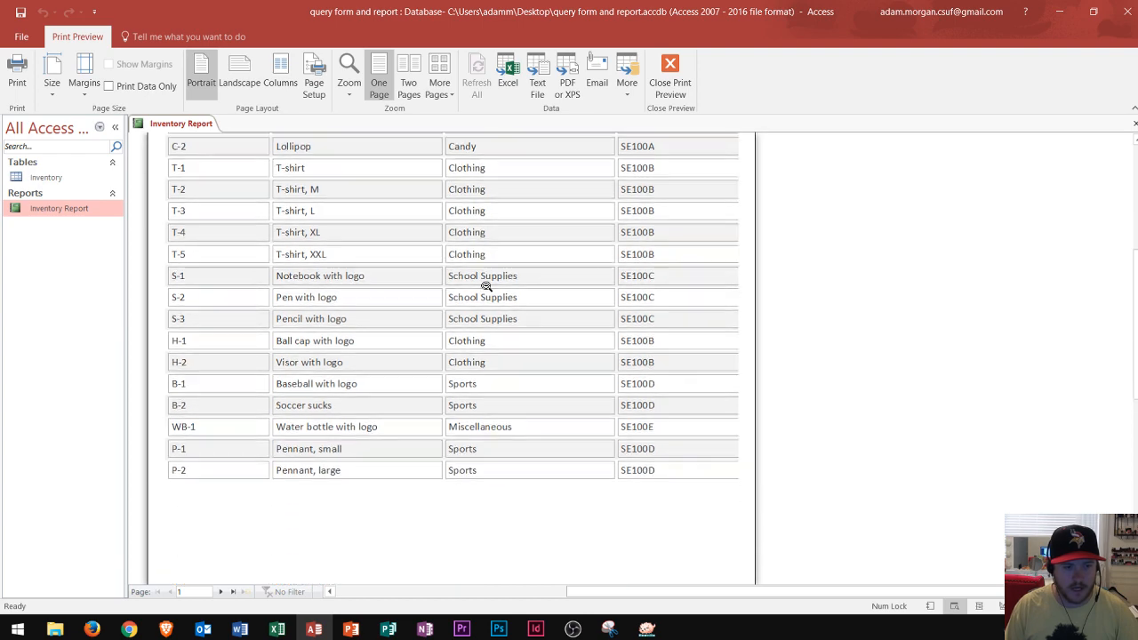
{"action": "scroll", "coordinate": [486, 286], "scroll_direction": "up", "scroll_amount": 5}
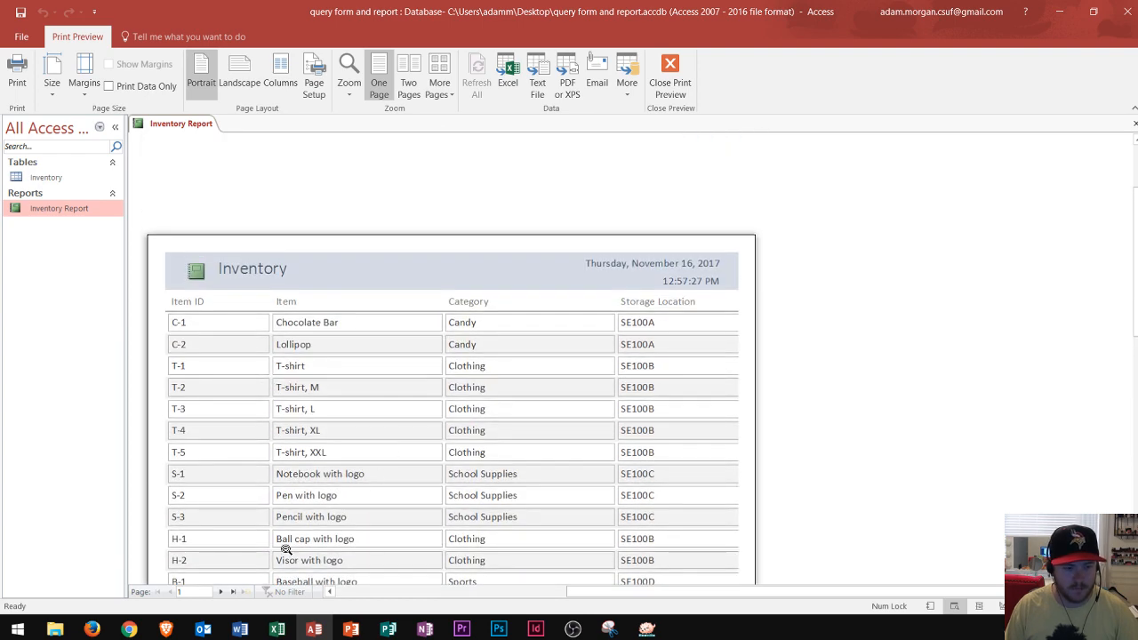
{"action": "left_click", "coordinate": [220, 591]}
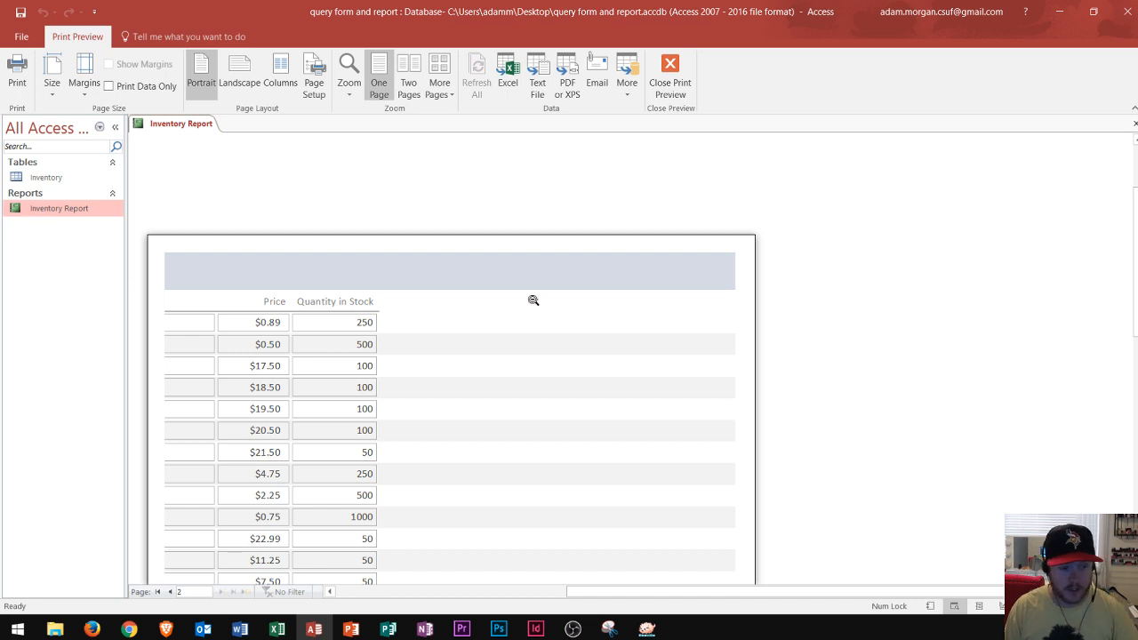
{"action": "scroll", "coordinate": [533, 300], "scroll_direction": "down", "scroll_amount": 3}
{"action": "scroll", "coordinate": [436, 293], "scroll_direction": "down", "scroll_amount": 2}
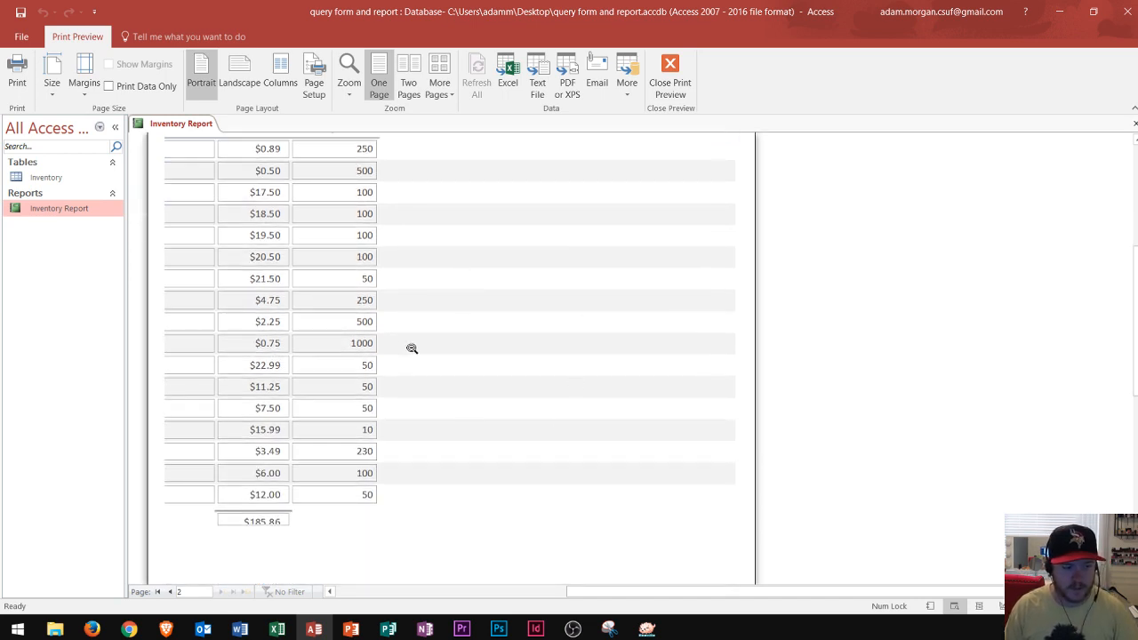
{"action": "scroll", "coordinate": [427, 342], "scroll_direction": "up", "scroll_amount": 5}
{"action": "scroll", "coordinate": [456, 329], "scroll_direction": "up", "scroll_amount": 3}
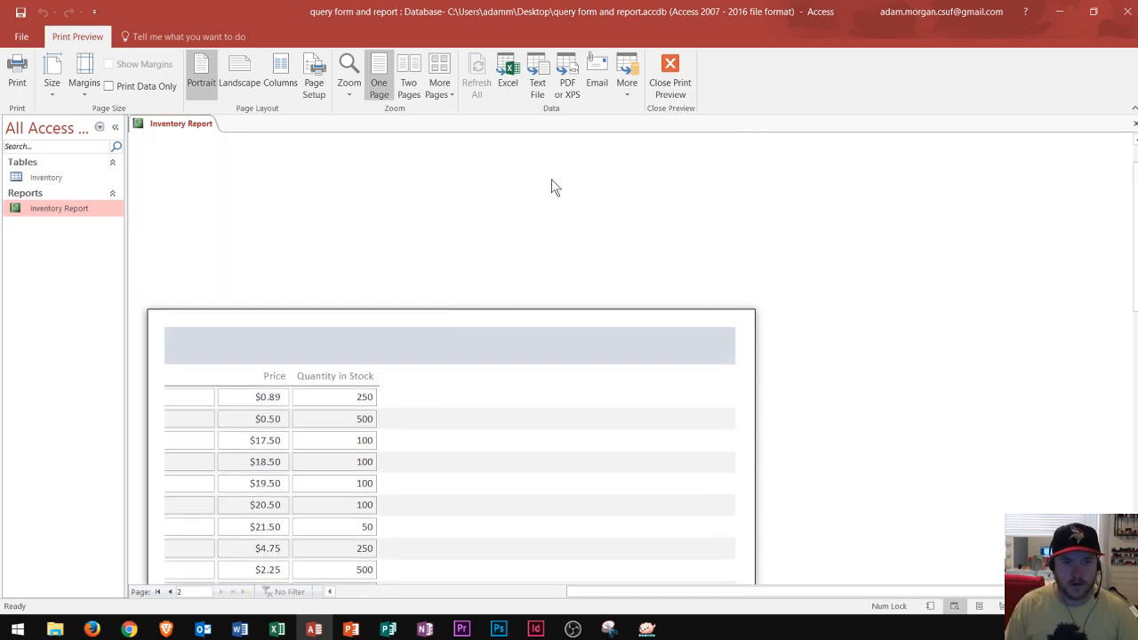
{"action": "left_click", "coordinate": [669, 84]}
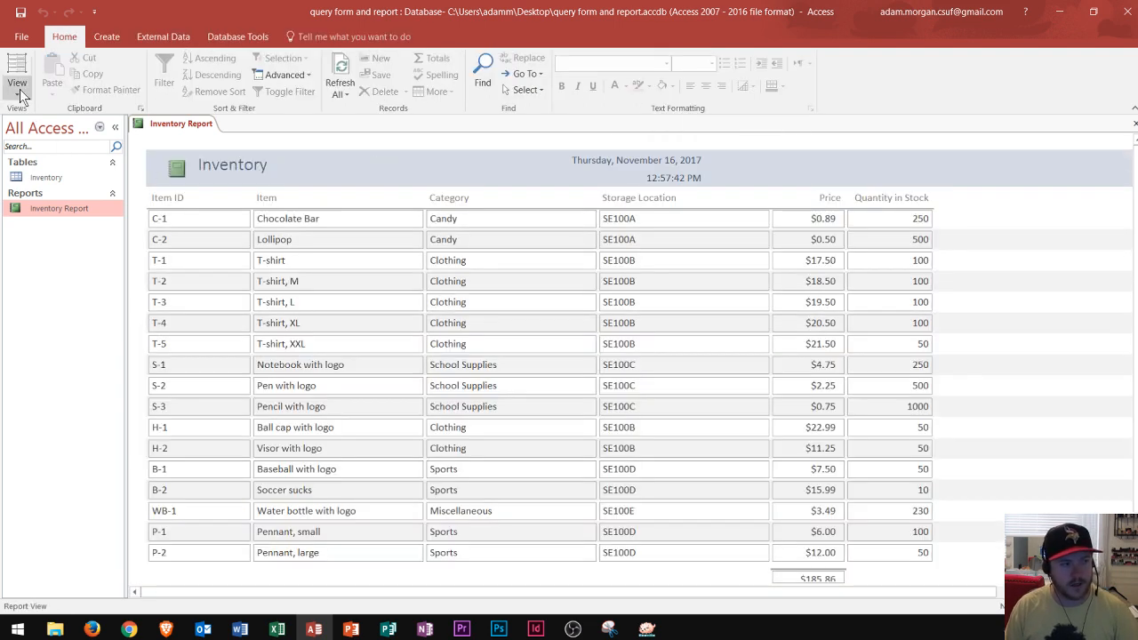
Switch the report to Layout View and try selecting its column headings, data columns and title as individual controls
{"action": "left_click", "coordinate": [20, 96]}
{"action": "left_click", "coordinate": [52, 176]}
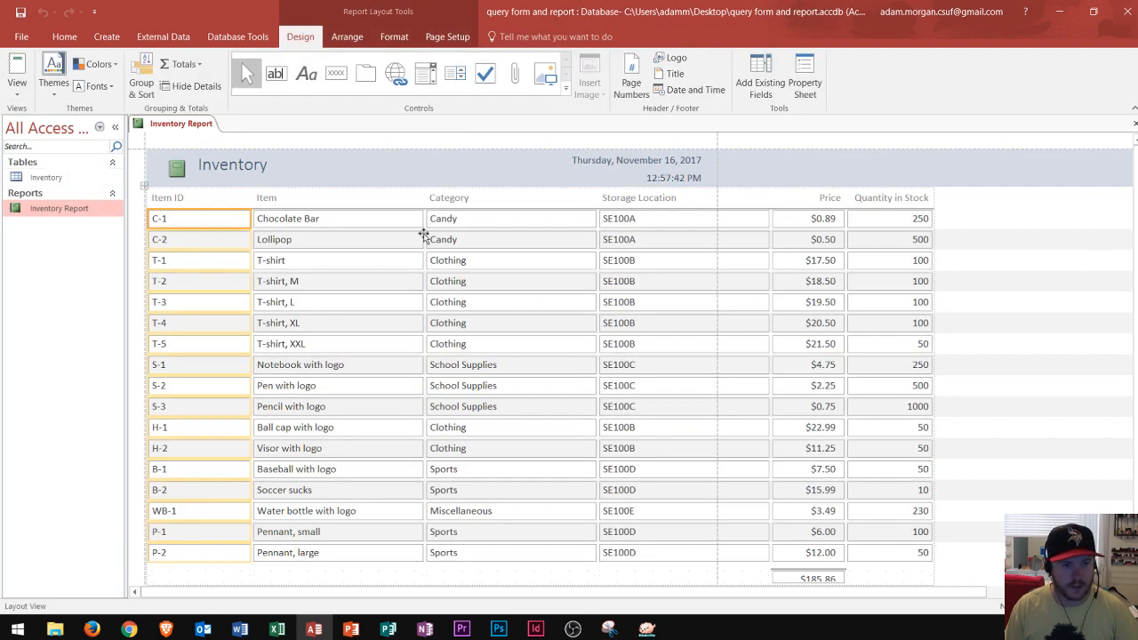
{"action": "left_click", "coordinate": [179, 198]}
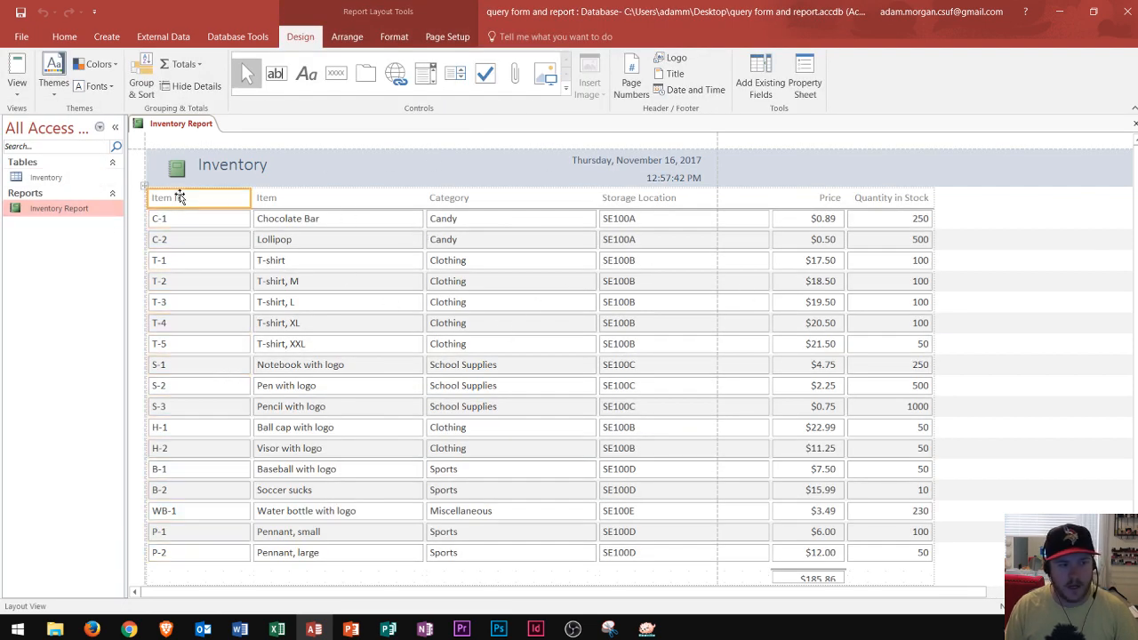
{"action": "left_click", "coordinate": [277, 199]}
{"action": "left_click", "coordinate": [445, 199]}
{"action": "left_click", "coordinate": [669, 201]}
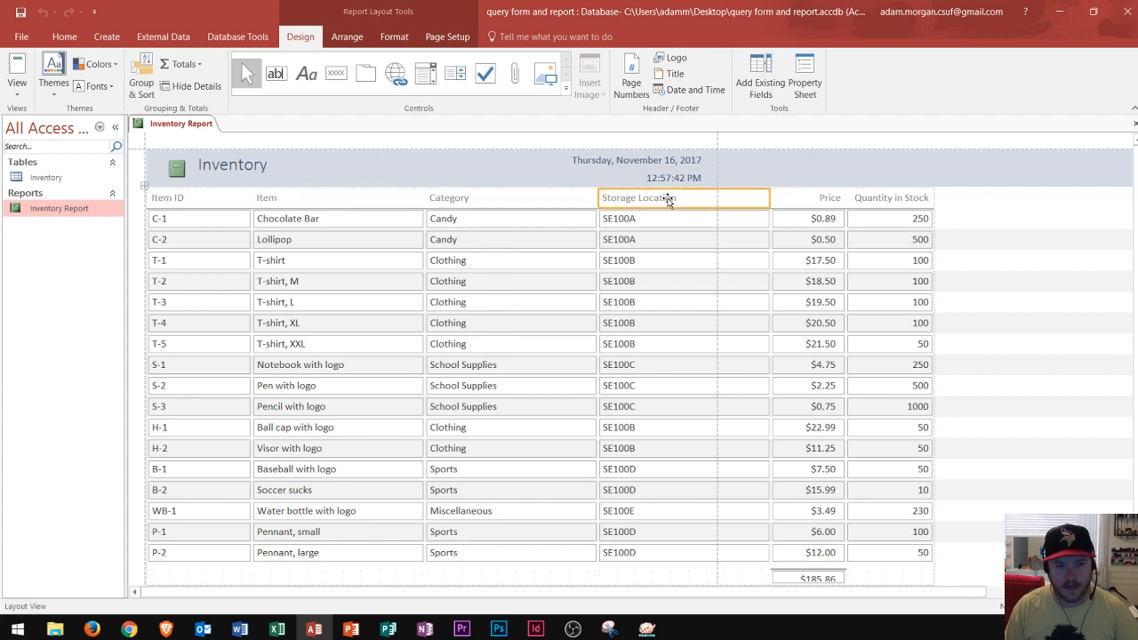
{"action": "left_click", "coordinate": [814, 199]}
{"action": "left_click", "coordinate": [805, 265]}
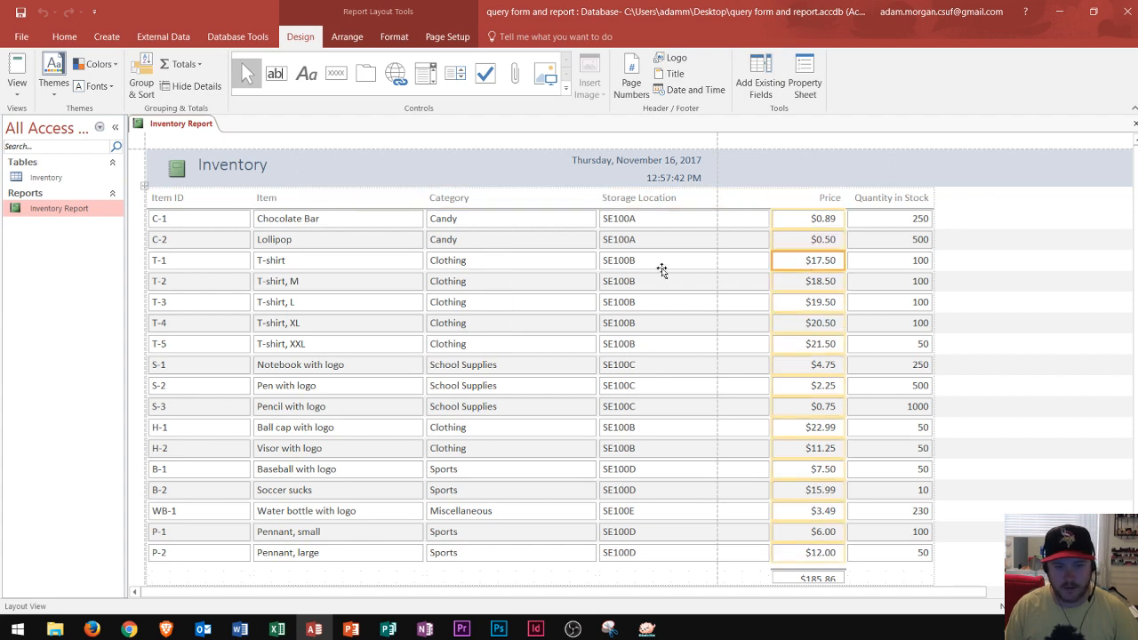
{"action": "left_click", "coordinate": [538, 258]}
{"action": "left_click", "coordinate": [252, 173]}
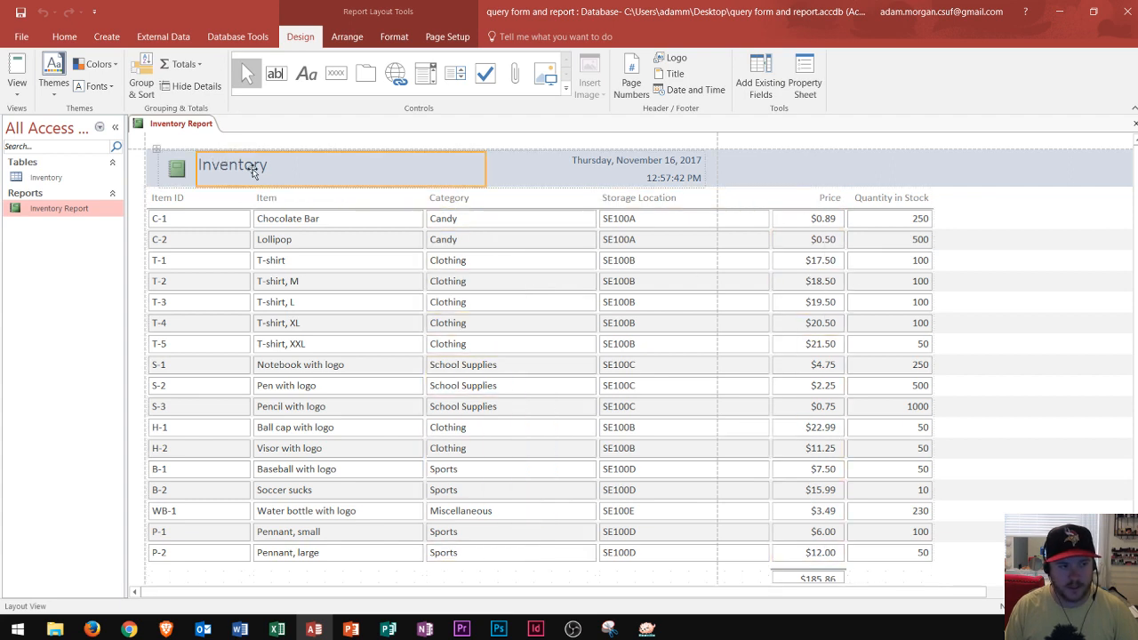
{"action": "left_click", "coordinate": [347, 201]}
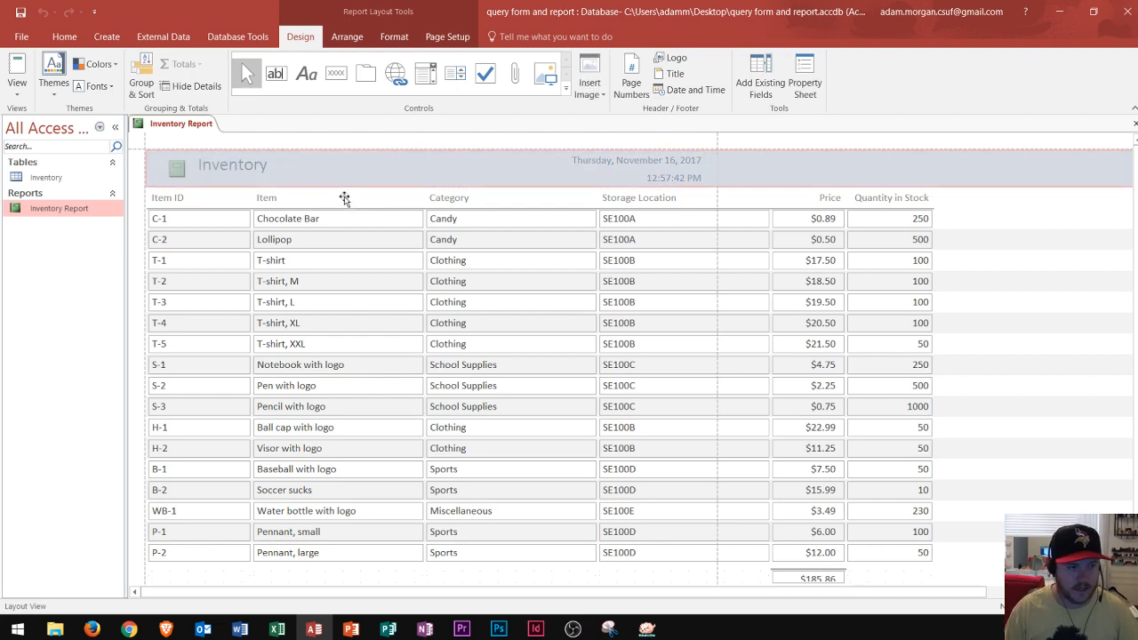
Change the title in the report header to "InventoryReport"
{"action": "left_click", "coordinate": [272, 165]}
{"action": "key", "text": "F2"}
{"action": "type", "text": "R"}
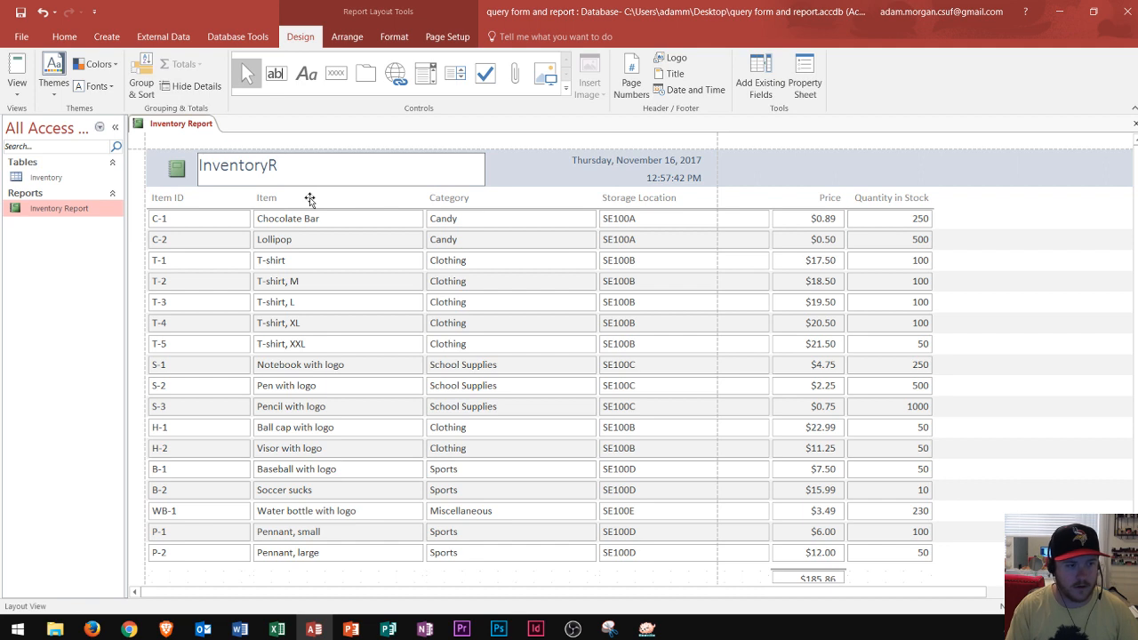
{"action": "type", "text": "eport"}
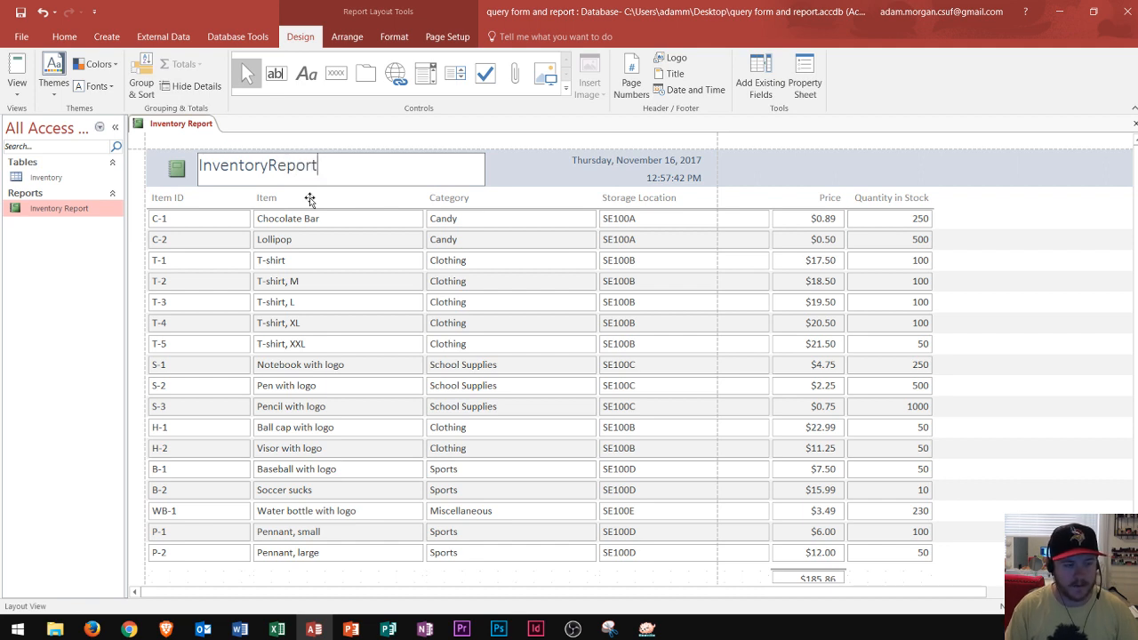
{"action": "key", "text": "Return"}
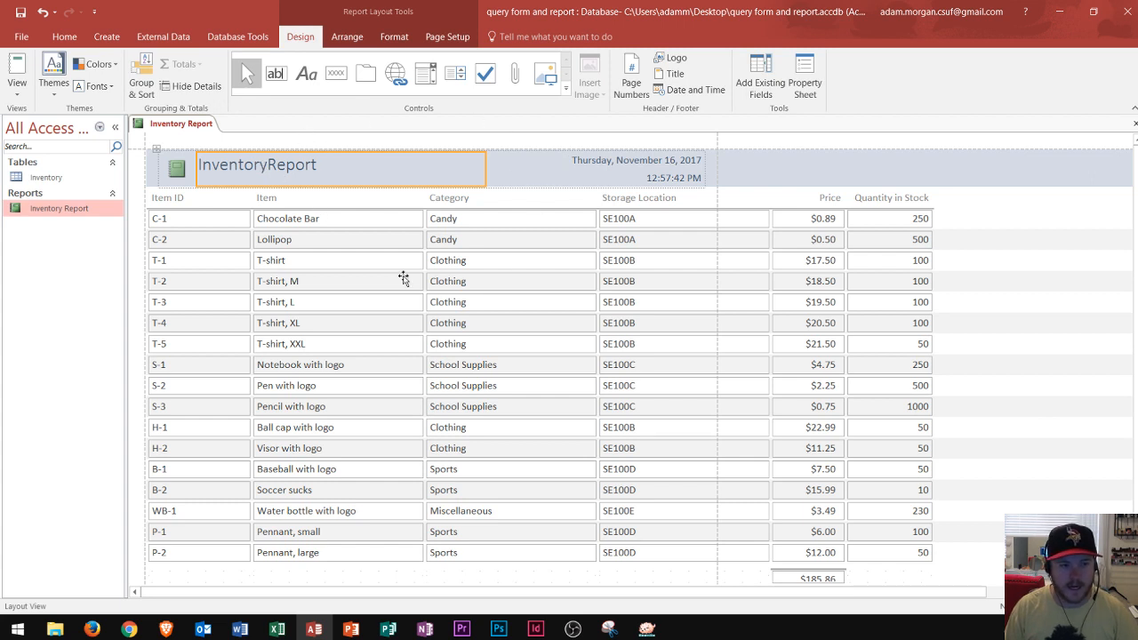
Inspect the selectable controls in the report by selecting the date, title, time and Item data column
{"action": "left_click", "coordinate": [662, 157]}
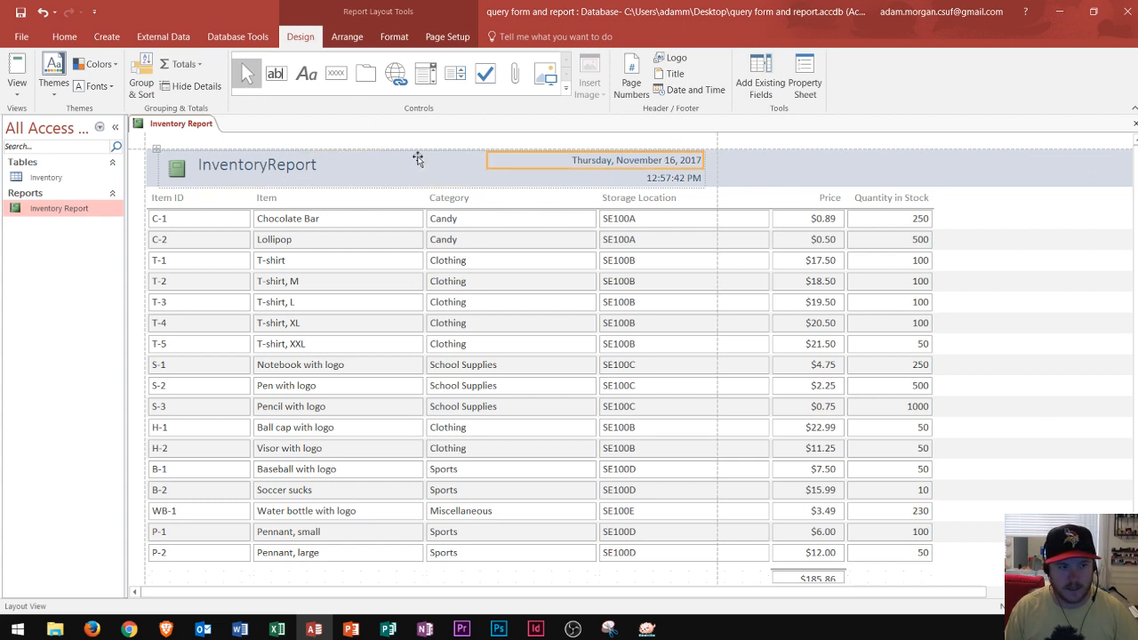
{"action": "left_click", "coordinate": [284, 166]}
{"action": "left_click", "coordinate": [634, 166]}
{"action": "left_click", "coordinate": [635, 172]}
{"action": "left_click", "coordinate": [637, 160]}
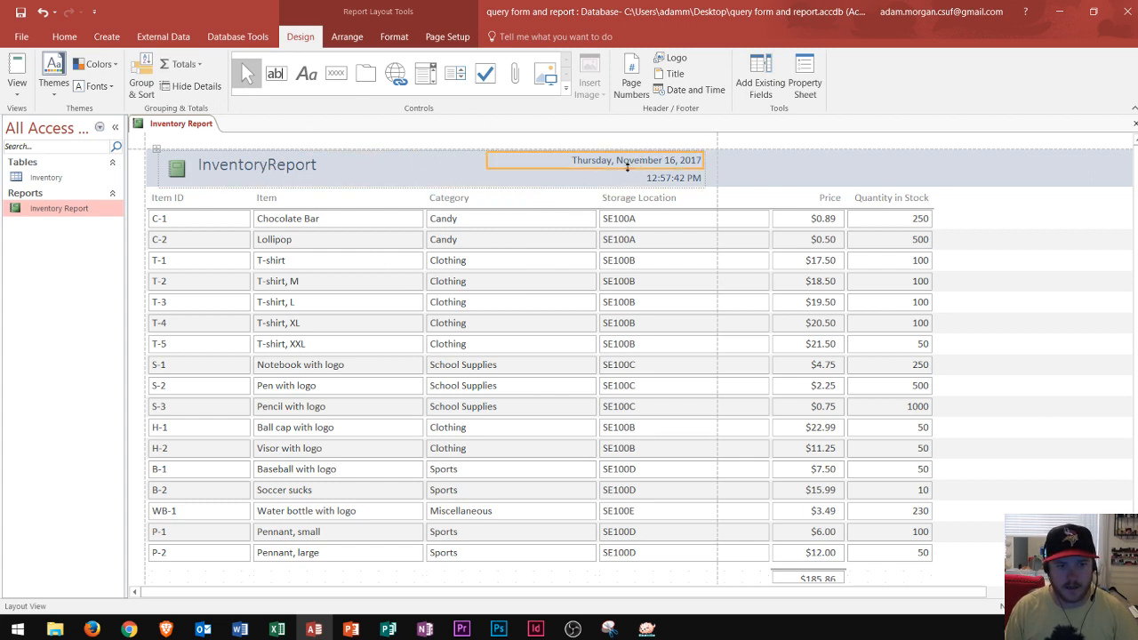
{"action": "left_click", "coordinate": [647, 177]}
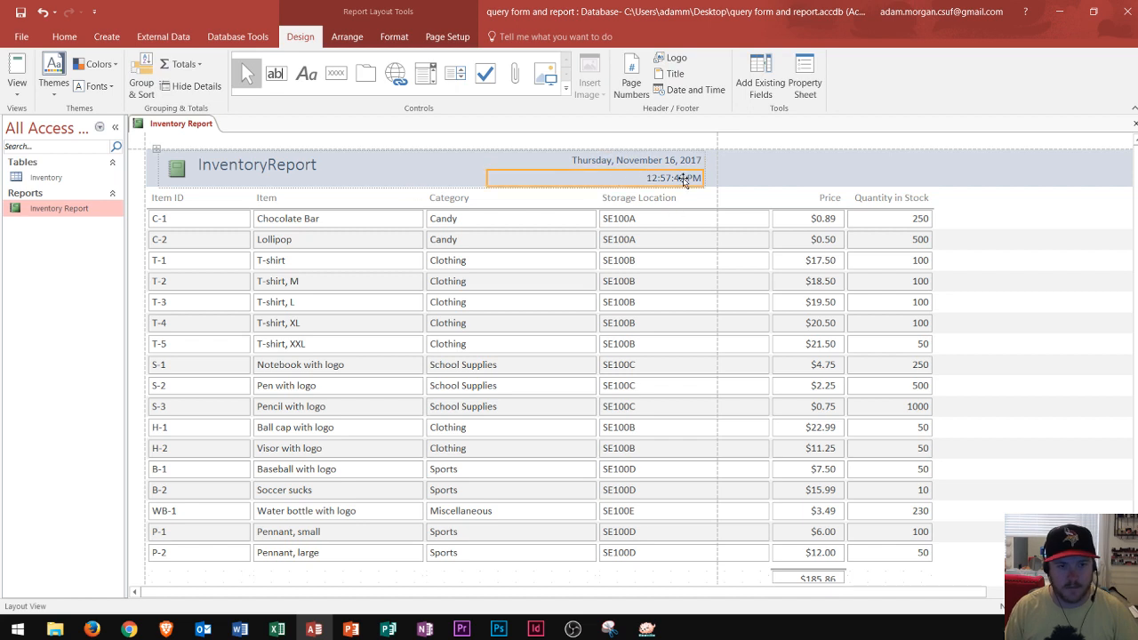
{"action": "left_click", "coordinate": [338, 260]}
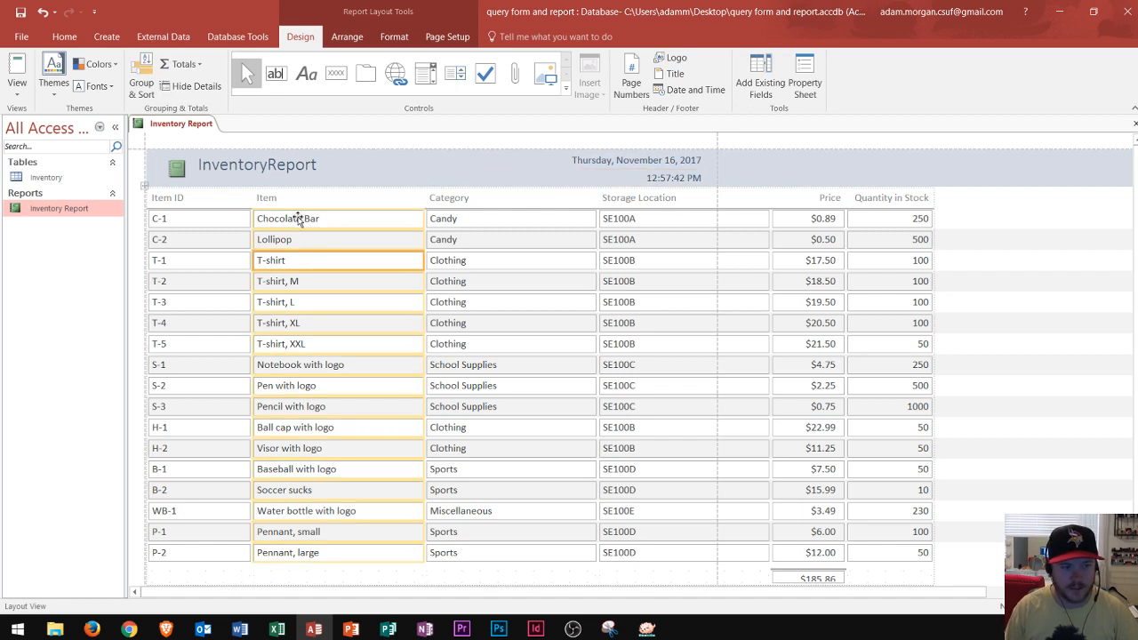
Show the Property Sheet for the Item heading, and inspect the Item ID heading's Font Size and Font Name properties
{"action": "left_click", "coordinate": [267, 199]}
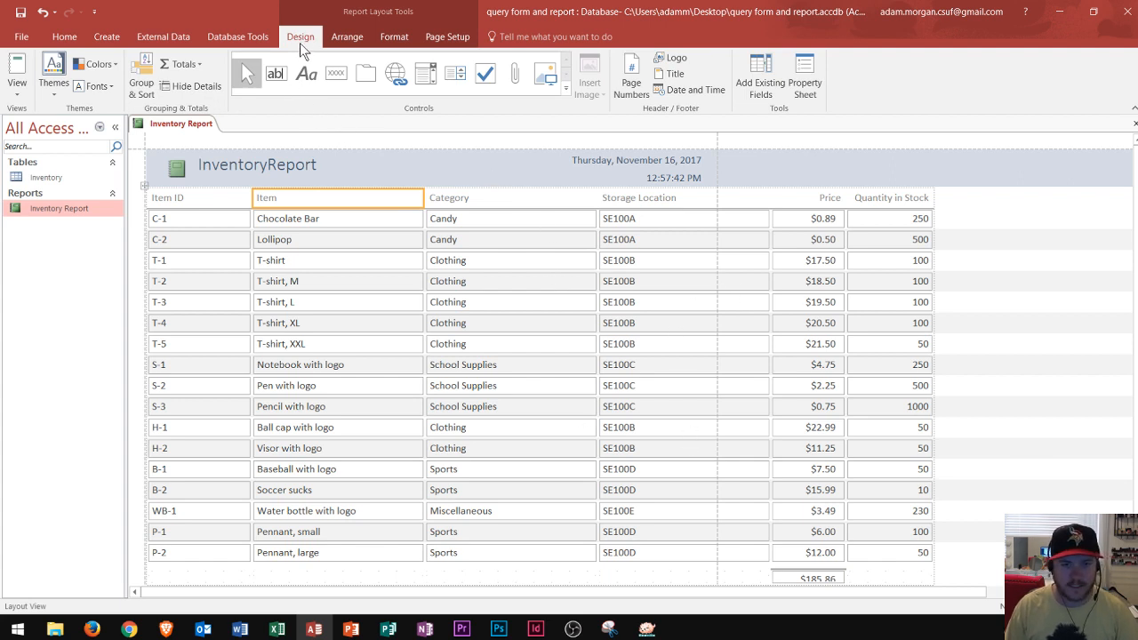
{"action": "left_click", "coordinate": [806, 85]}
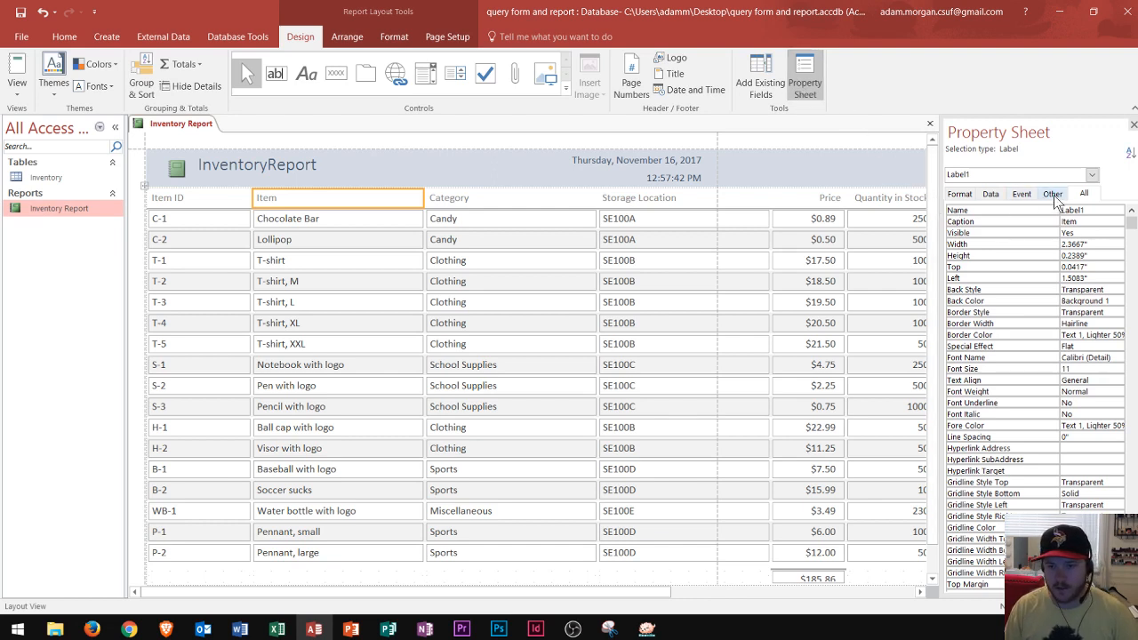
{"action": "left_click", "coordinate": [191, 199]}
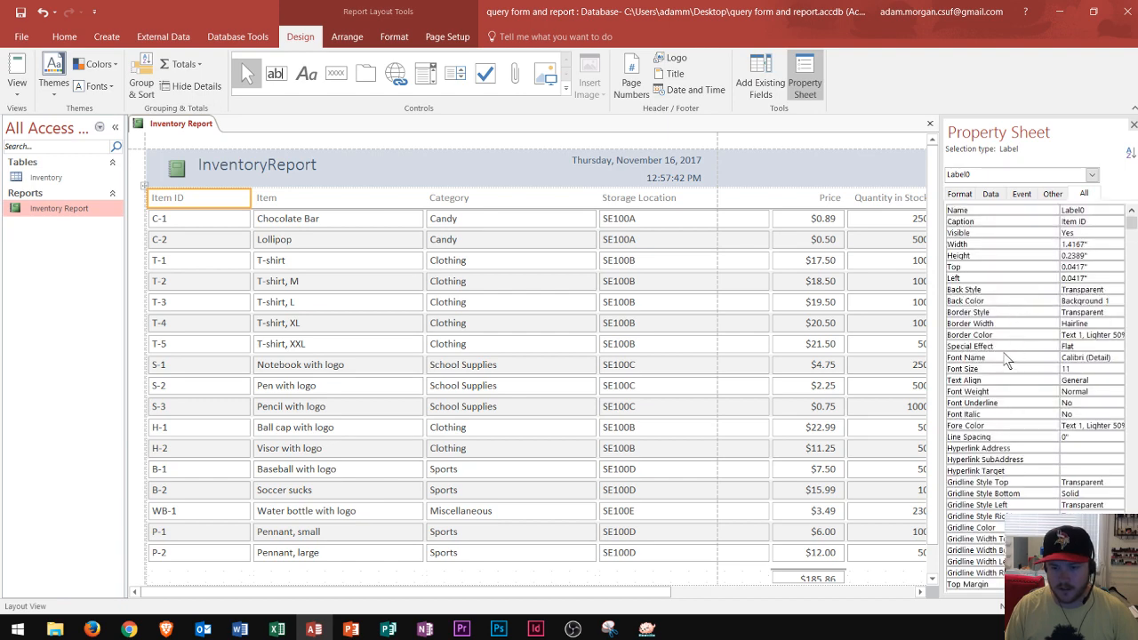
{"action": "left_click", "coordinate": [1077, 368]}
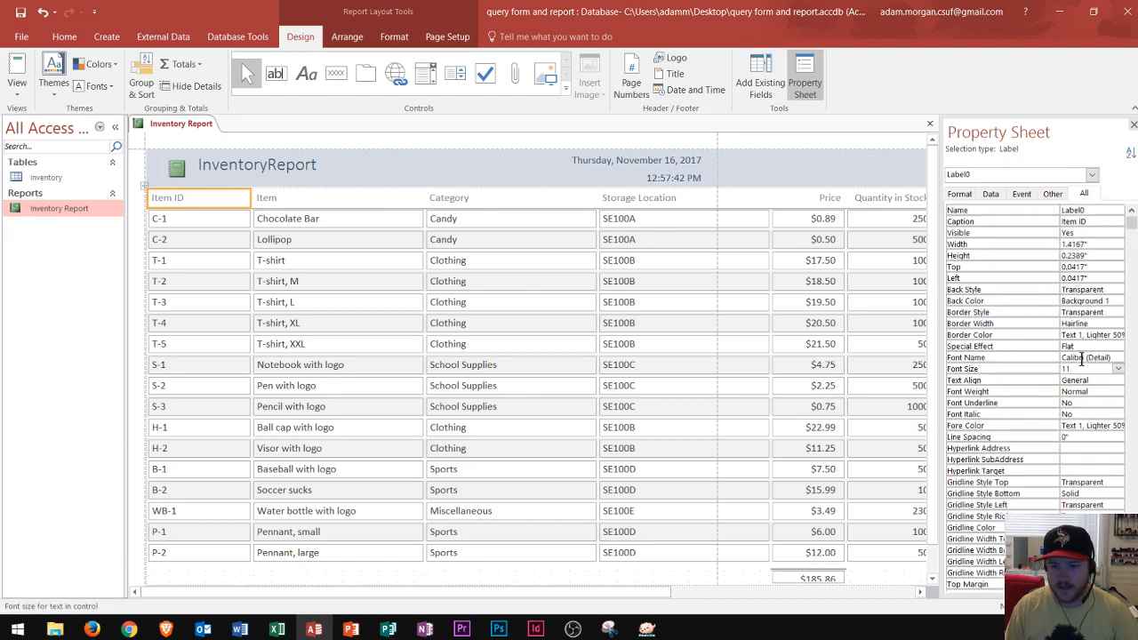
{"action": "left_click", "coordinate": [1085, 355]}
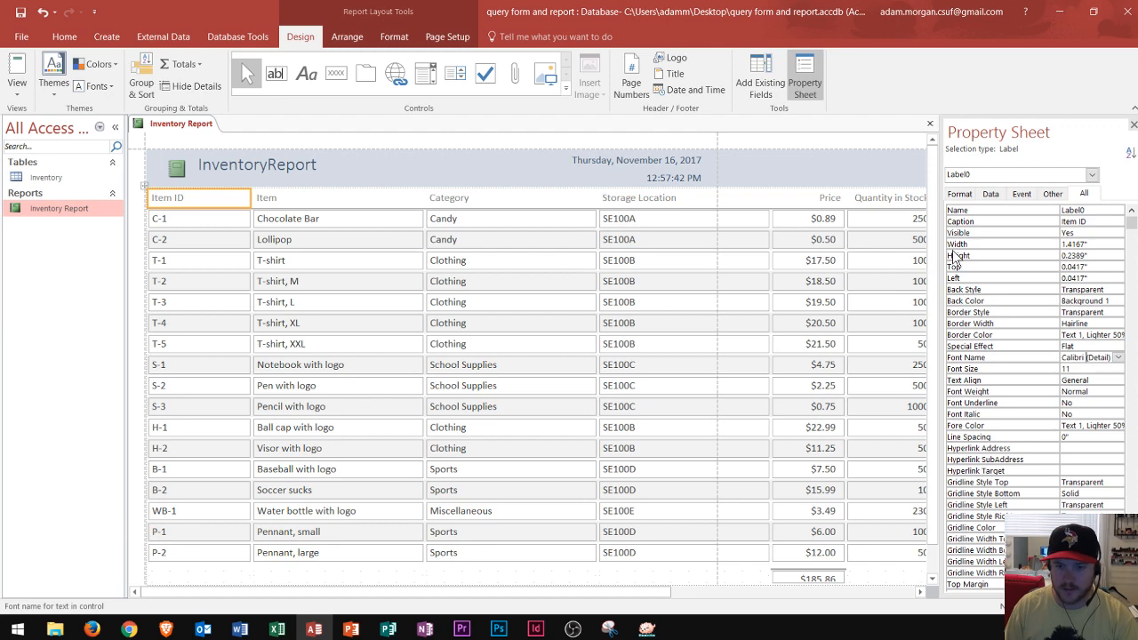
Set the Item ID heading's width to 1.0 inch and narrow its column further by hand to about 0.63 inches
{"action": "left_click", "coordinate": [1092, 244]}
{"action": "left_click", "coordinate": [1035, 245]}
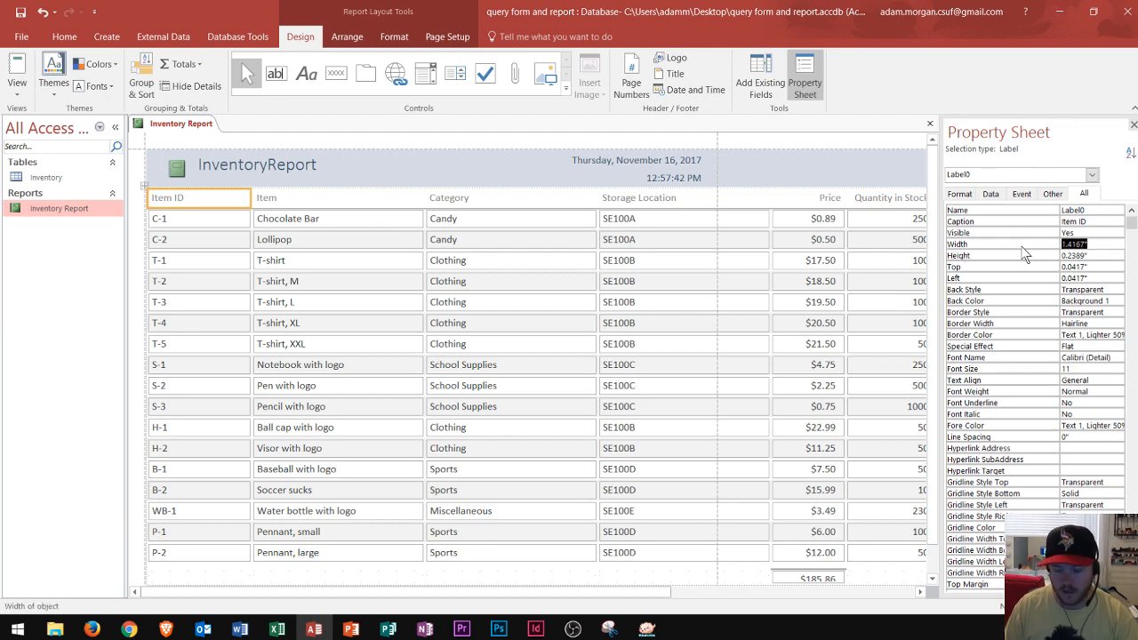
{"action": "type", "text": "1.0"}
{"action": "key", "text": "Return"}
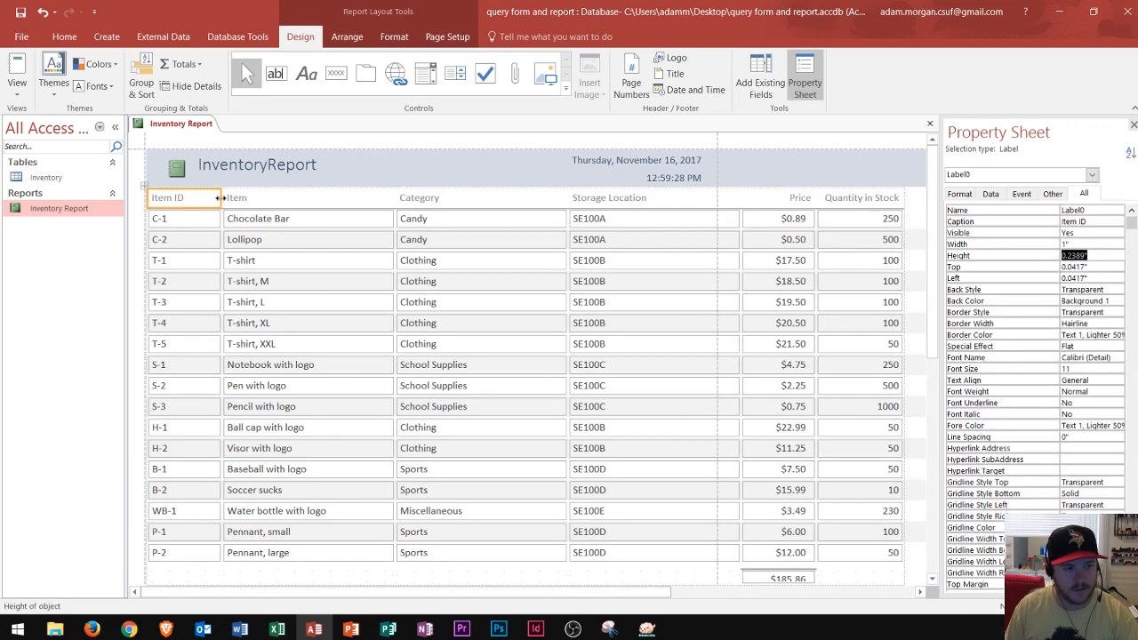
{"action": "left_click_drag", "start_coordinate": [223, 197], "coordinate": [194, 199]}
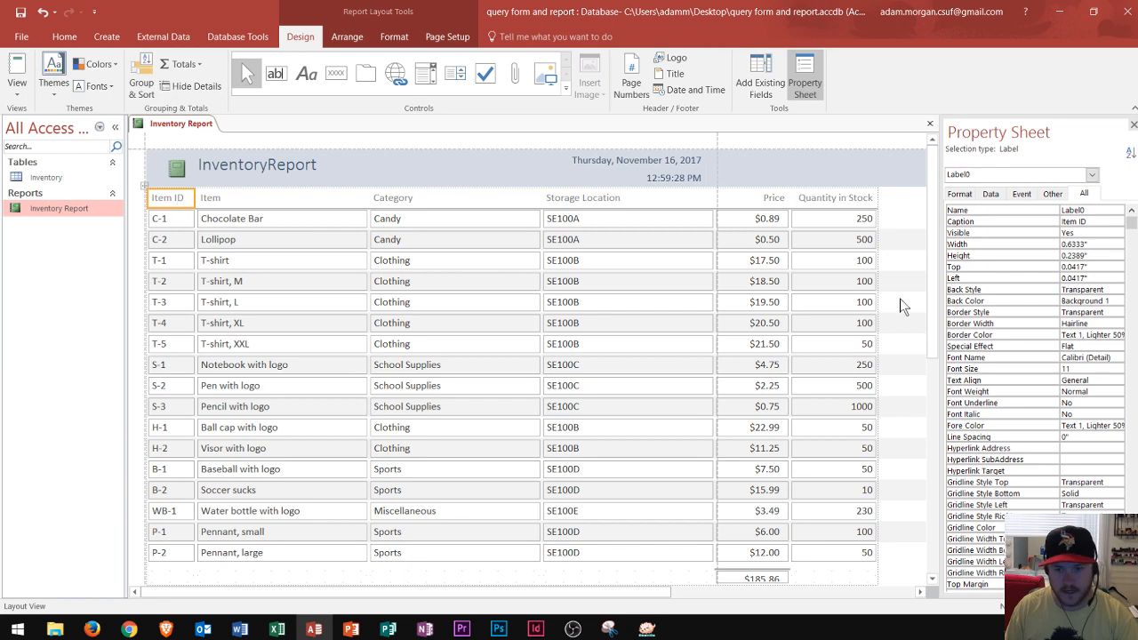
{"action": "left_click", "coordinate": [1088, 243]}
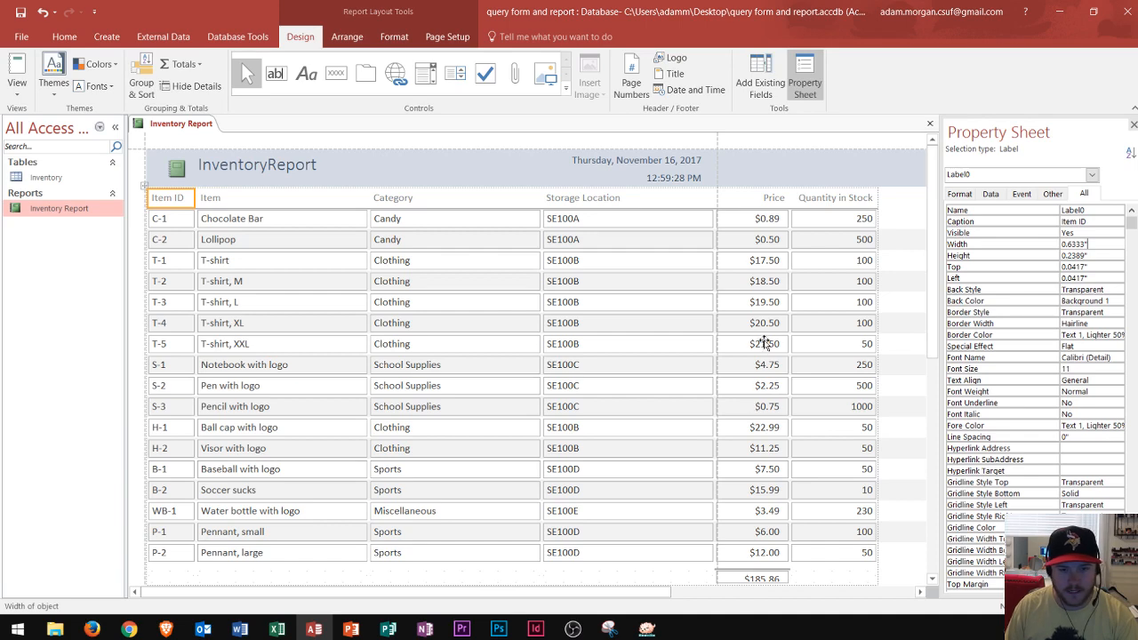
Set the height of the price total beneath the Price column to 0.25 inches so its value fits
{"action": "scroll", "coordinate": [764, 344], "scroll_direction": "down", "scroll_amount": 1}
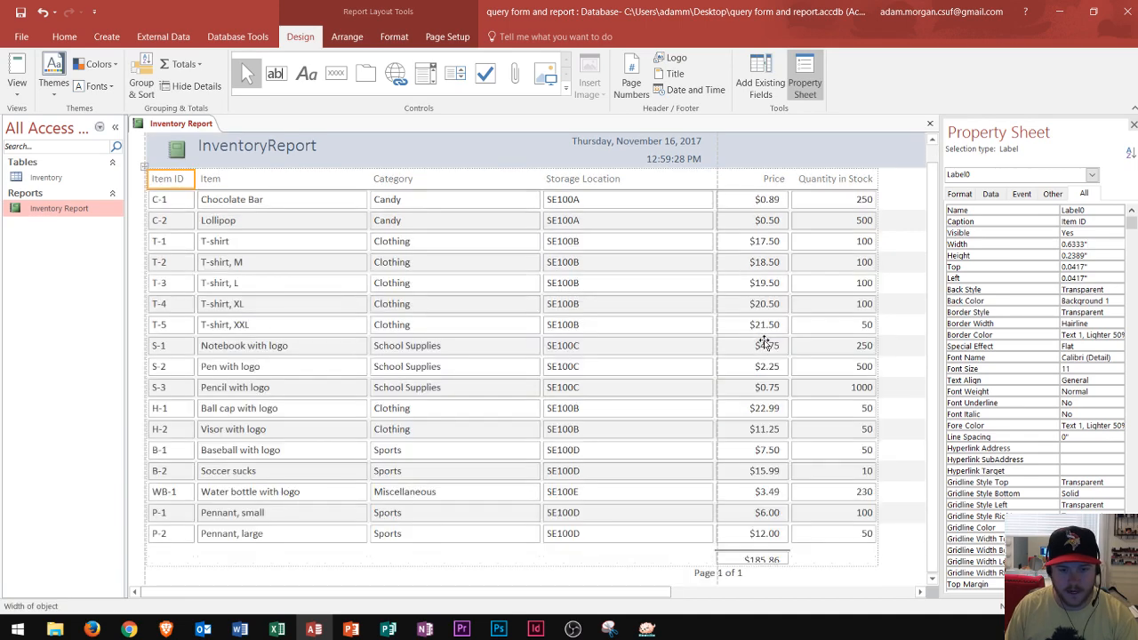
{"action": "left_click", "coordinate": [756, 560]}
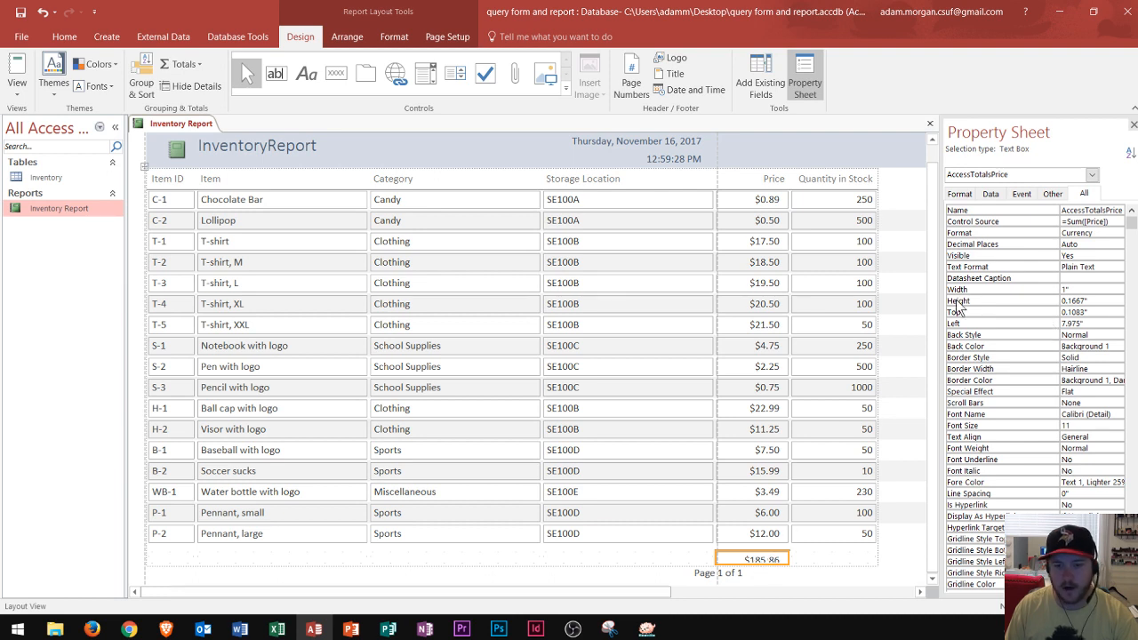
{"action": "left_click", "coordinate": [1090, 303]}
{"action": "left_click", "coordinate": [1050, 302]}
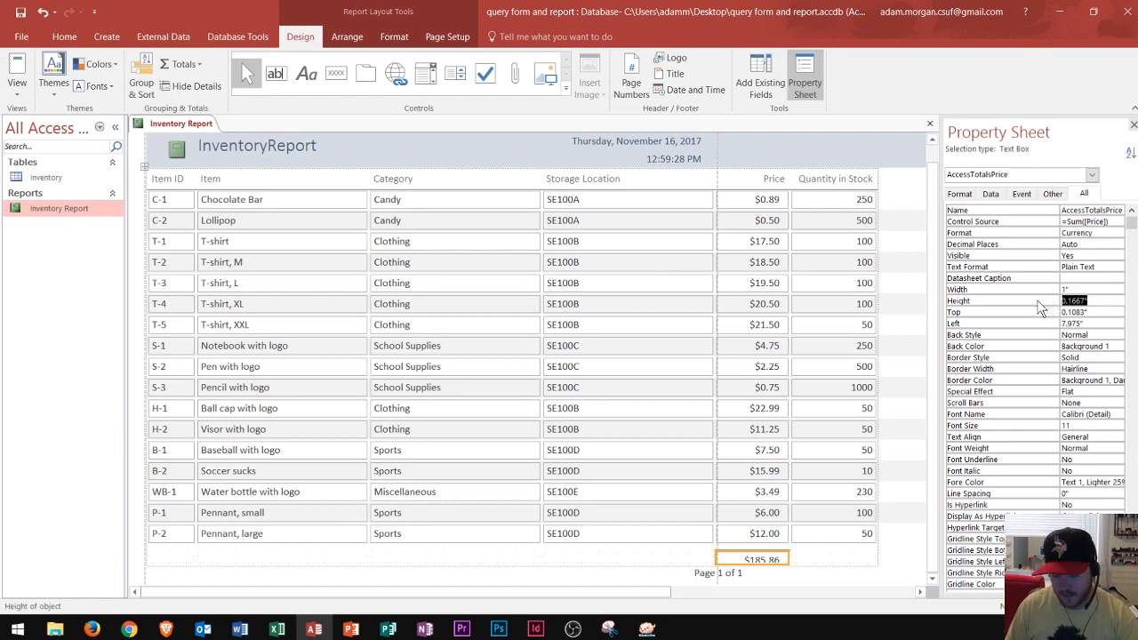
{"action": "key", "text": "BackSpace"}
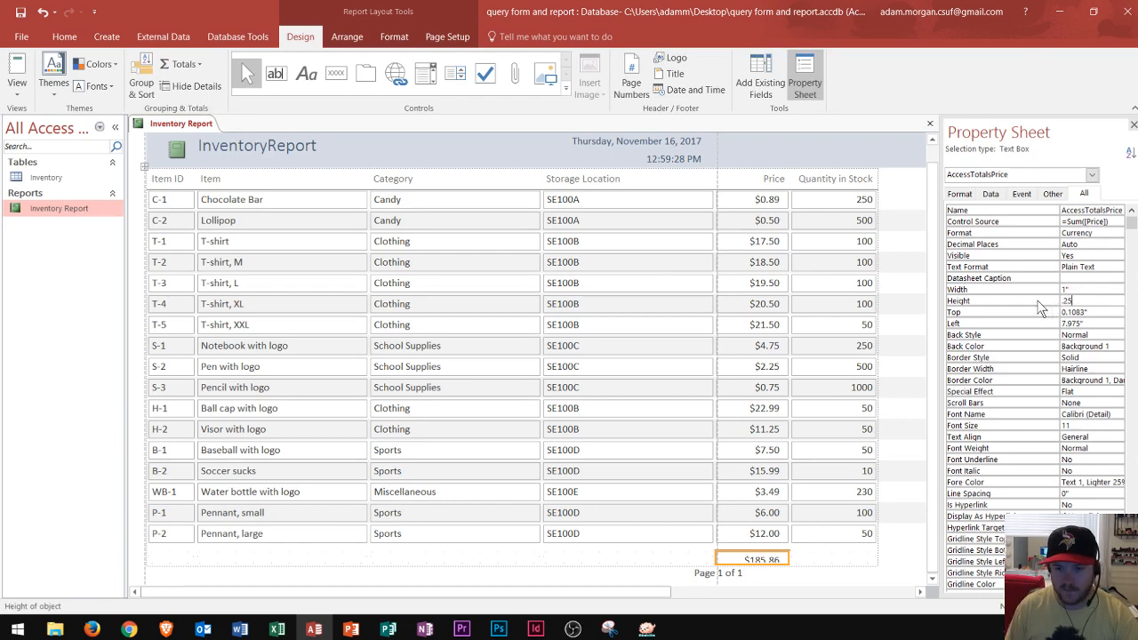
{"action": "type", "text": ".25"}
{"action": "key", "text": "Return"}
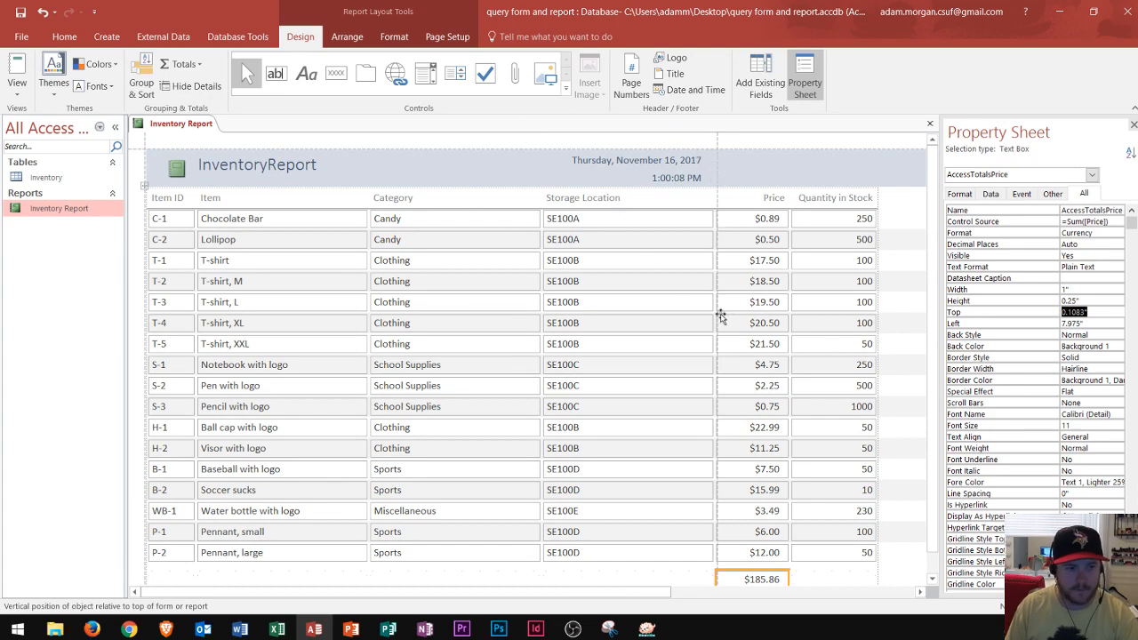
Set the Storage Location heading's width to 1.5 inches
{"action": "left_click", "coordinate": [572, 197]}
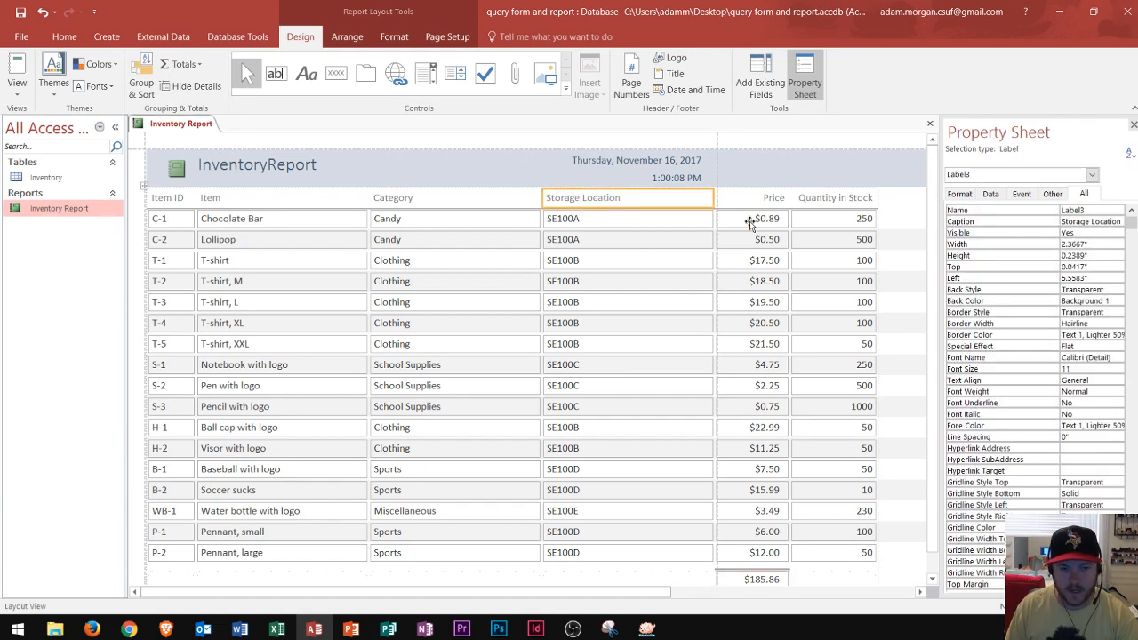
{"action": "left_click_drag", "start_coordinate": [1098, 244], "coordinate": [1034, 248]}
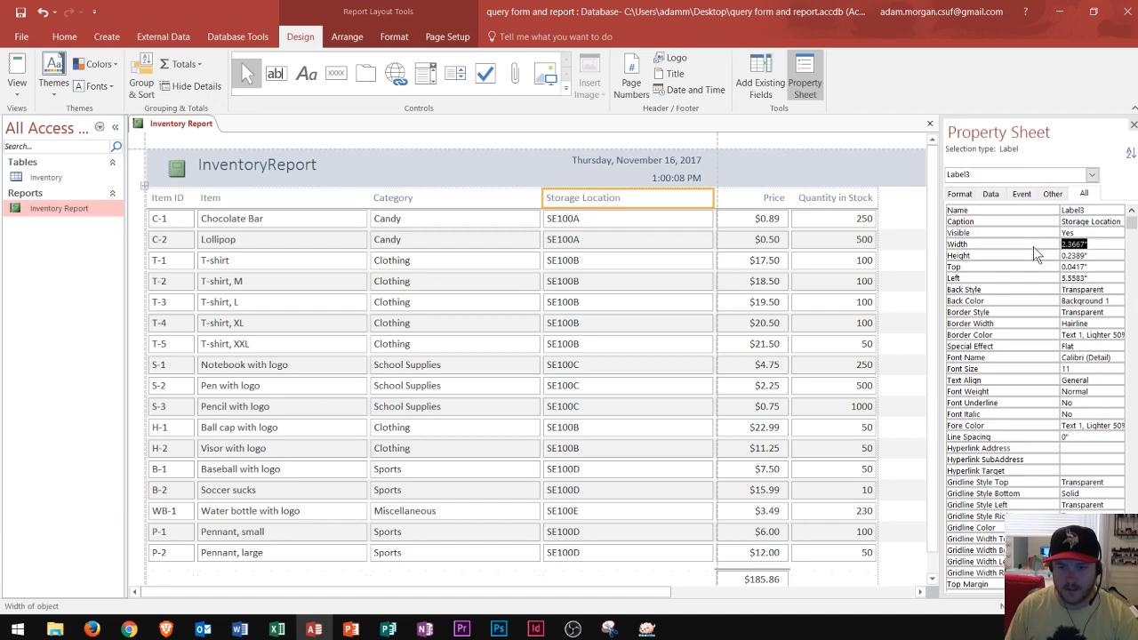
{"action": "type", "text": "1"}
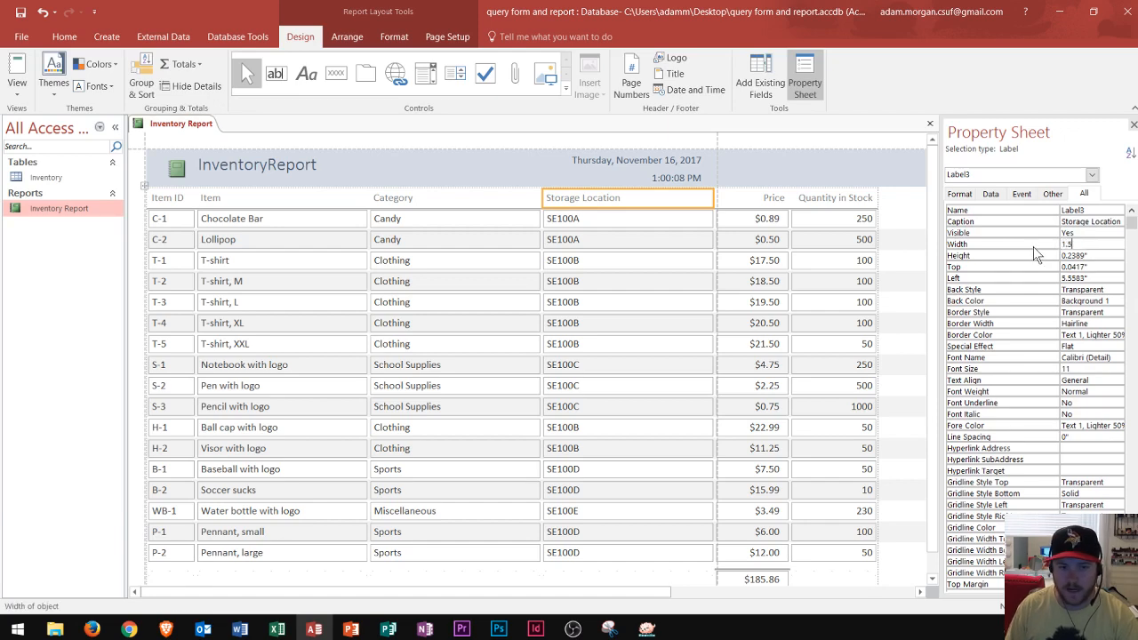
{"action": "type", "text": ".5"}
{"action": "key", "text": "Return"}
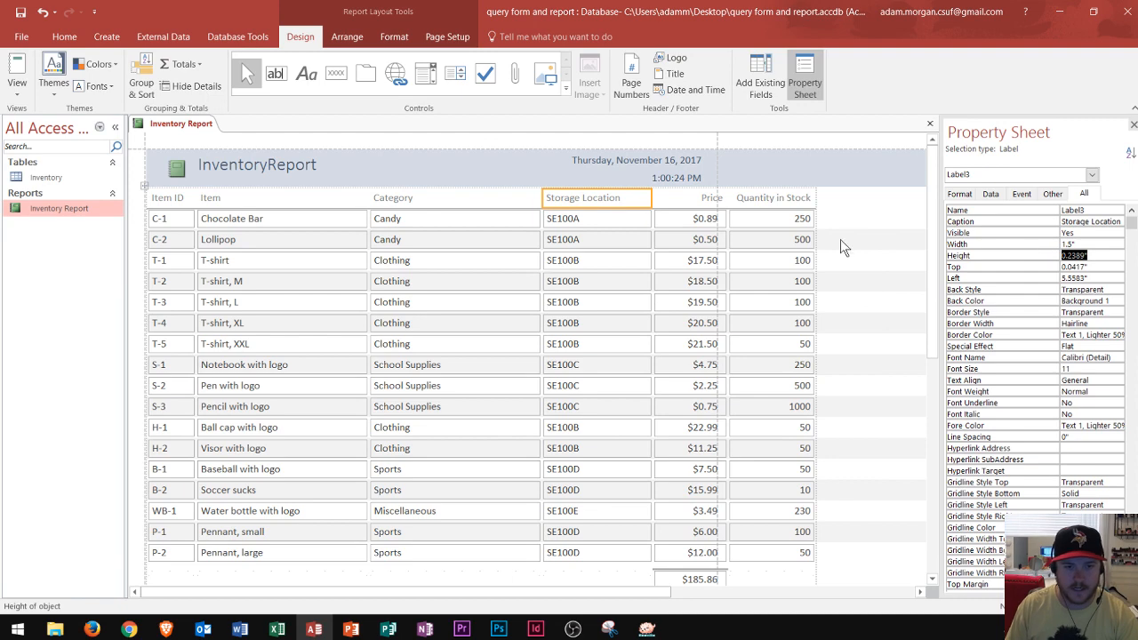
Set the Category heading's width to 1.5 inches
{"action": "left_click", "coordinate": [423, 204]}
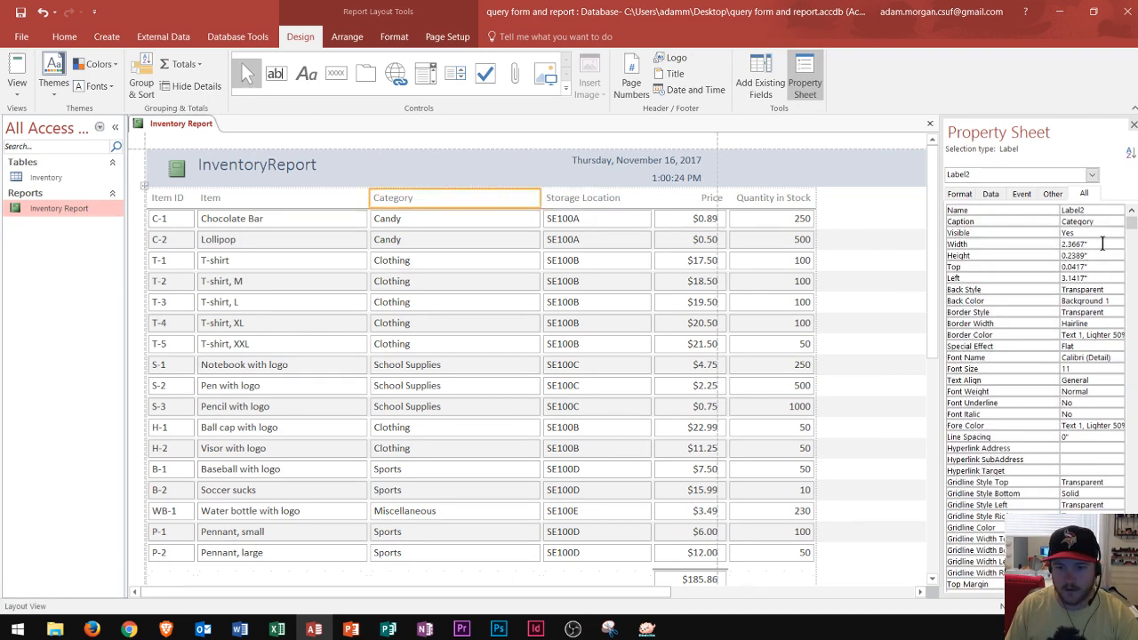
{"action": "left_click", "coordinate": [1035, 244]}
{"action": "type", "text": "1."}
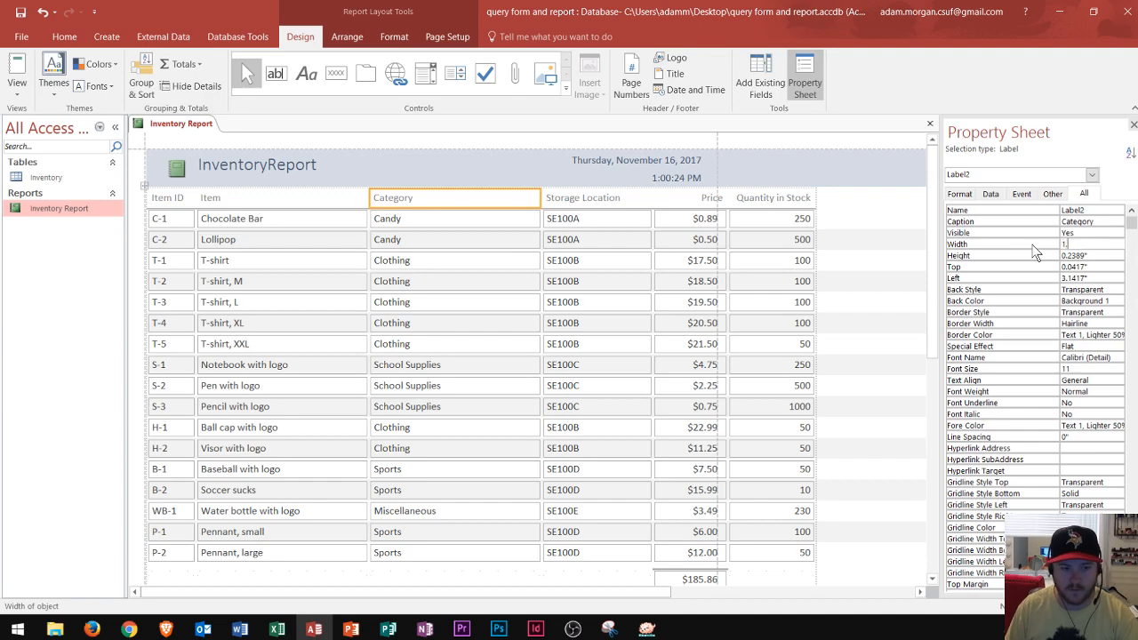
{"action": "type", "text": "5"}
{"action": "key", "text": "Return"}
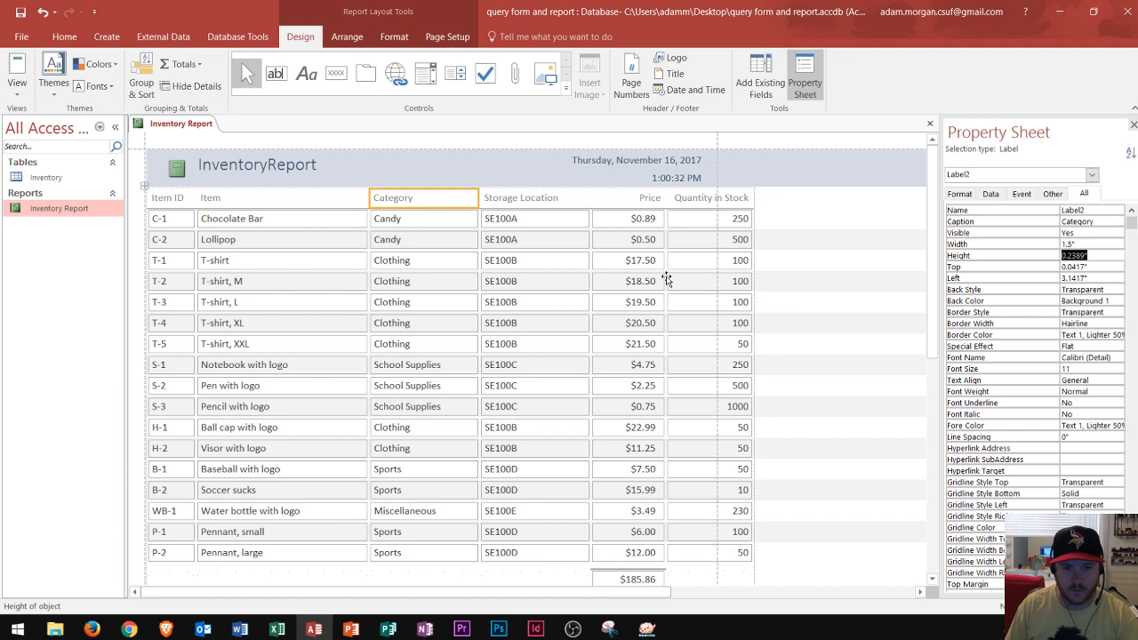
Examine the report from header to footer, including the page number box and how the columns fit the page boundary
{"action": "scroll", "coordinate": [655, 279], "scroll_direction": "down", "scroll_amount": 2}
{"action": "scroll", "coordinate": [658, 320], "scroll_direction": "up", "scroll_amount": 2}
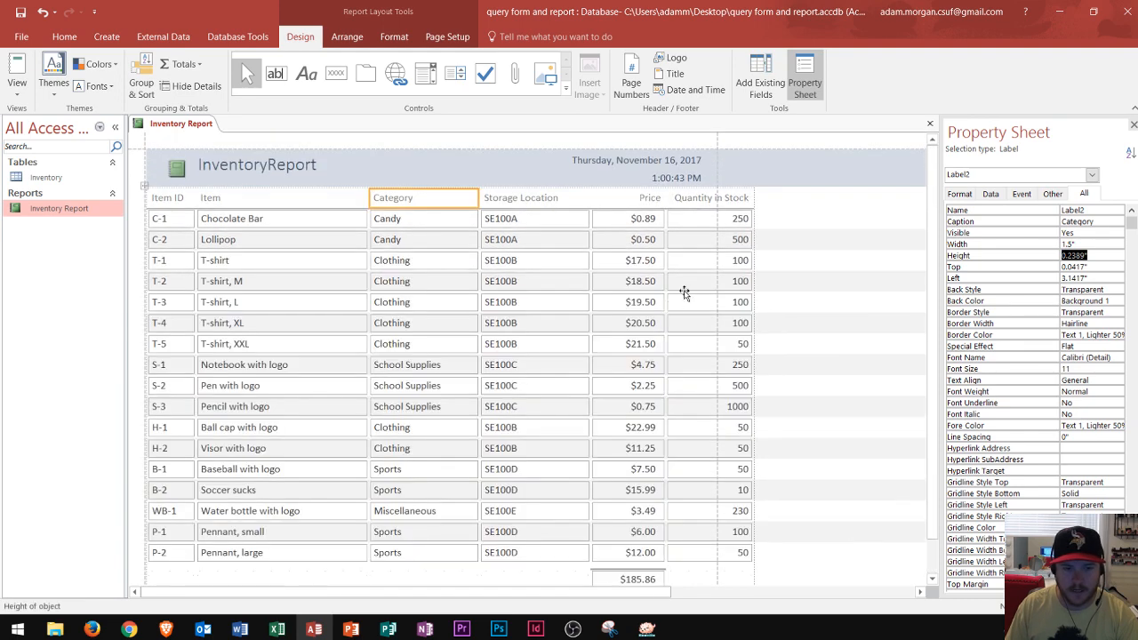
{"action": "scroll", "coordinate": [684, 292], "scroll_direction": "down", "scroll_amount": 2}
{"action": "left_click", "coordinate": [718, 560]}
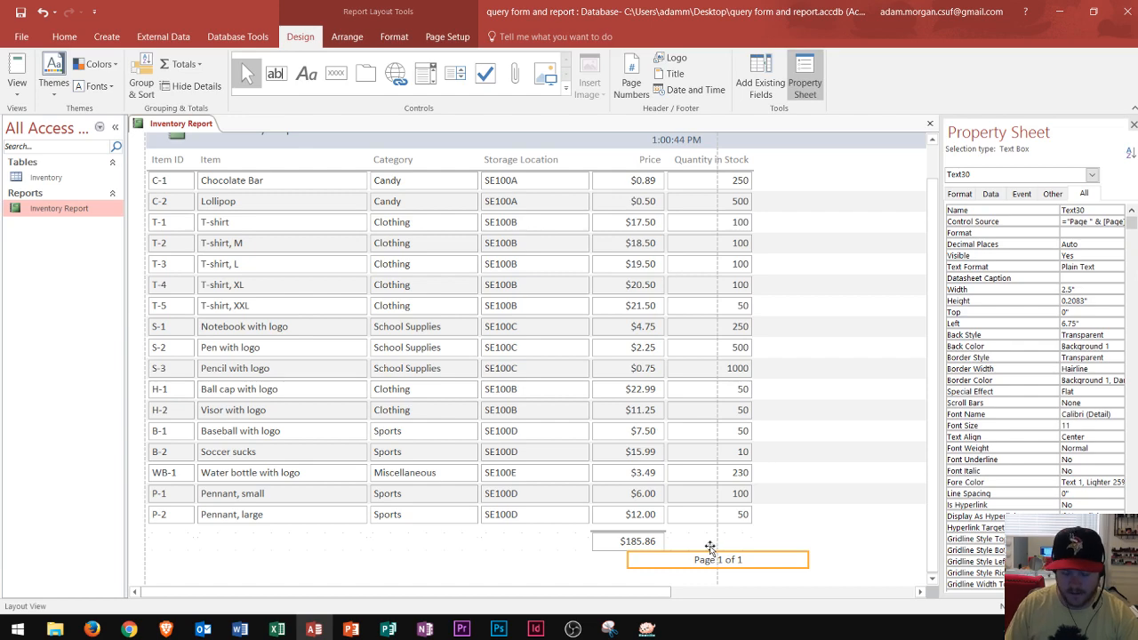
{"action": "left_click", "coordinate": [709, 546]}
{"action": "scroll", "coordinate": [709, 546], "scroll_direction": "up", "scroll_amount": 2}
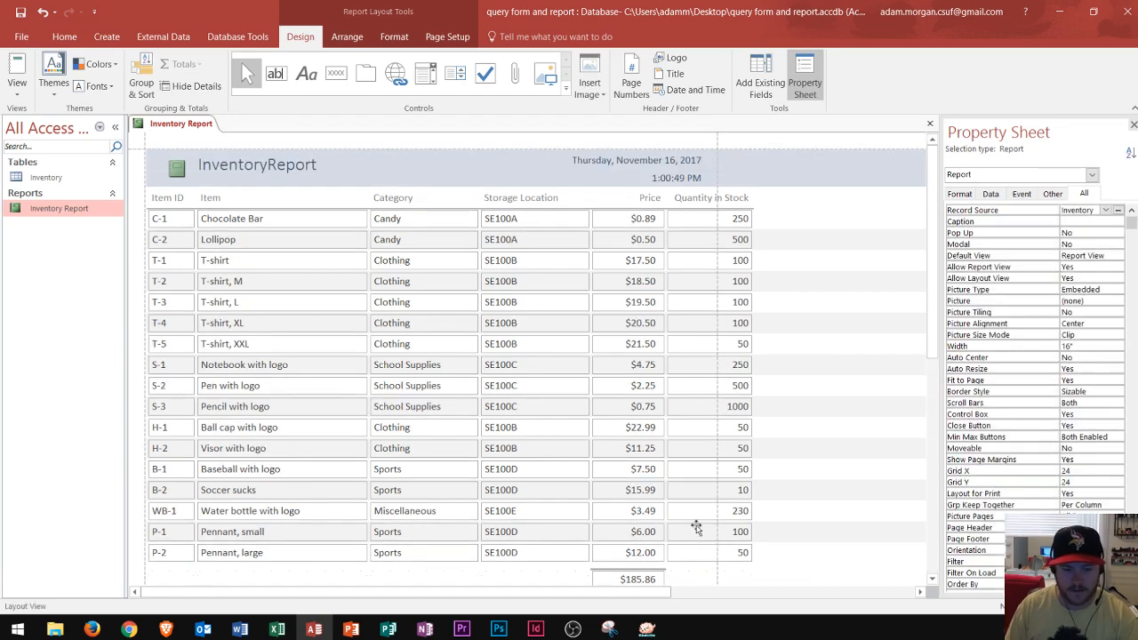
{"action": "scroll", "coordinate": [653, 322], "scroll_direction": "down", "scroll_amount": 1}
{"action": "scroll", "coordinate": [659, 347], "scroll_direction": "up", "scroll_amount": 1}
{"action": "scroll", "coordinate": [665, 346], "scroll_direction": "down", "scroll_amount": 1}
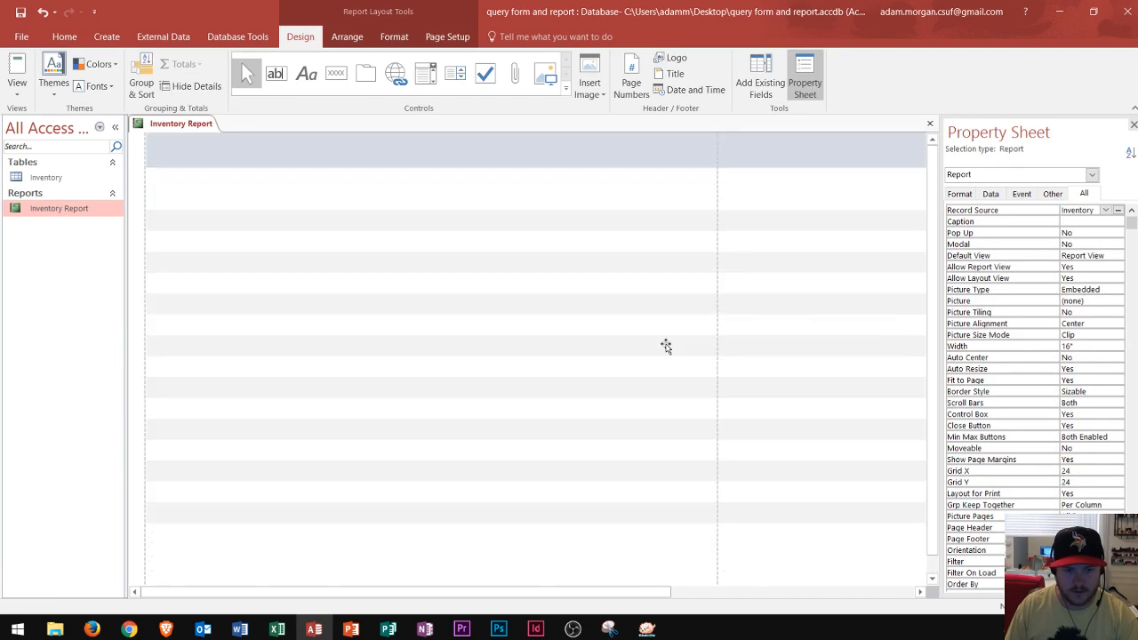
{"action": "scroll", "coordinate": [674, 351], "scroll_direction": "up", "scroll_amount": 1}
{"action": "scroll", "coordinate": [677, 353], "scroll_direction": "down", "scroll_amount": 1}
{"action": "scroll", "coordinate": [673, 389], "scroll_direction": "up", "scroll_amount": 1}
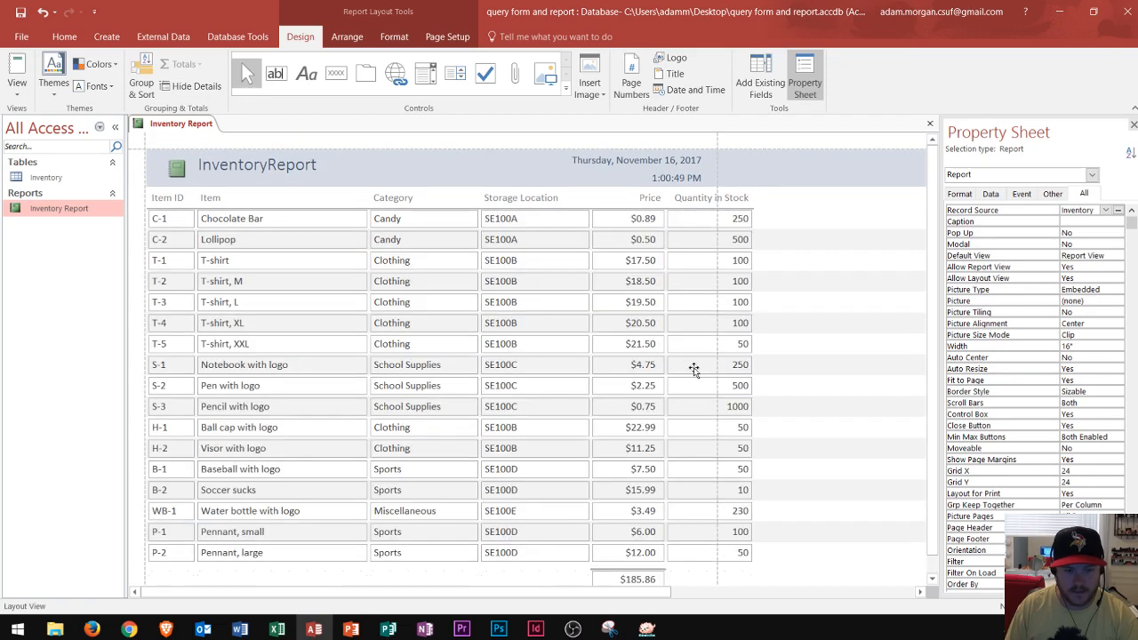
Try widths of 0.5 inches and 1 inch for the Quantity in Stock heading
{"action": "left_click", "coordinate": [693, 201]}
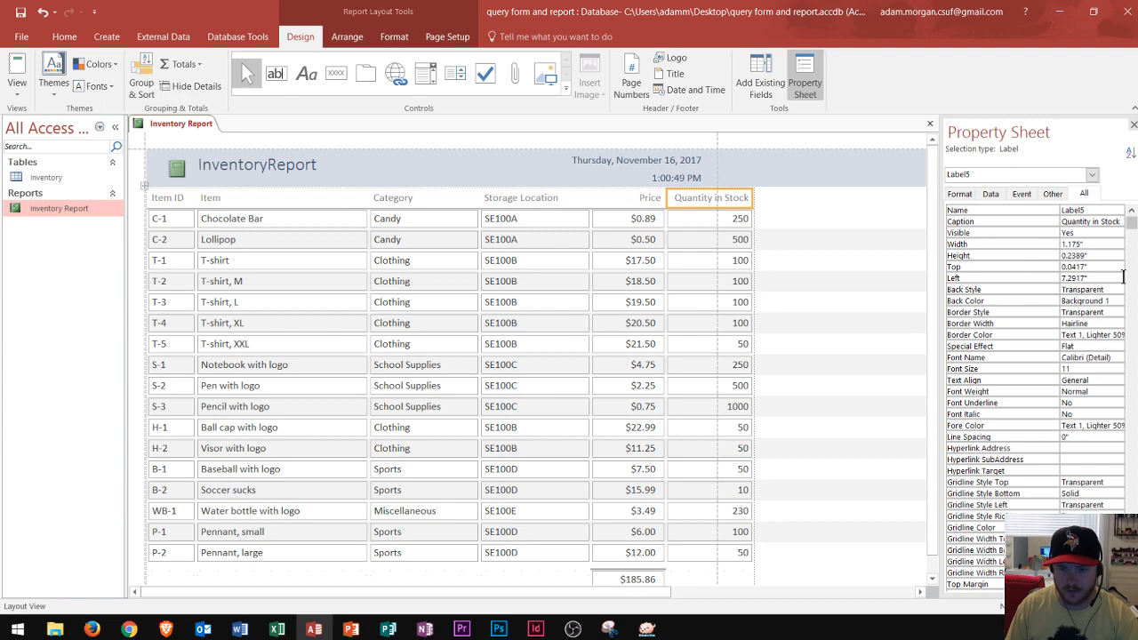
{"action": "left_click_drag", "start_coordinate": [1098, 245], "coordinate": [940, 256]}
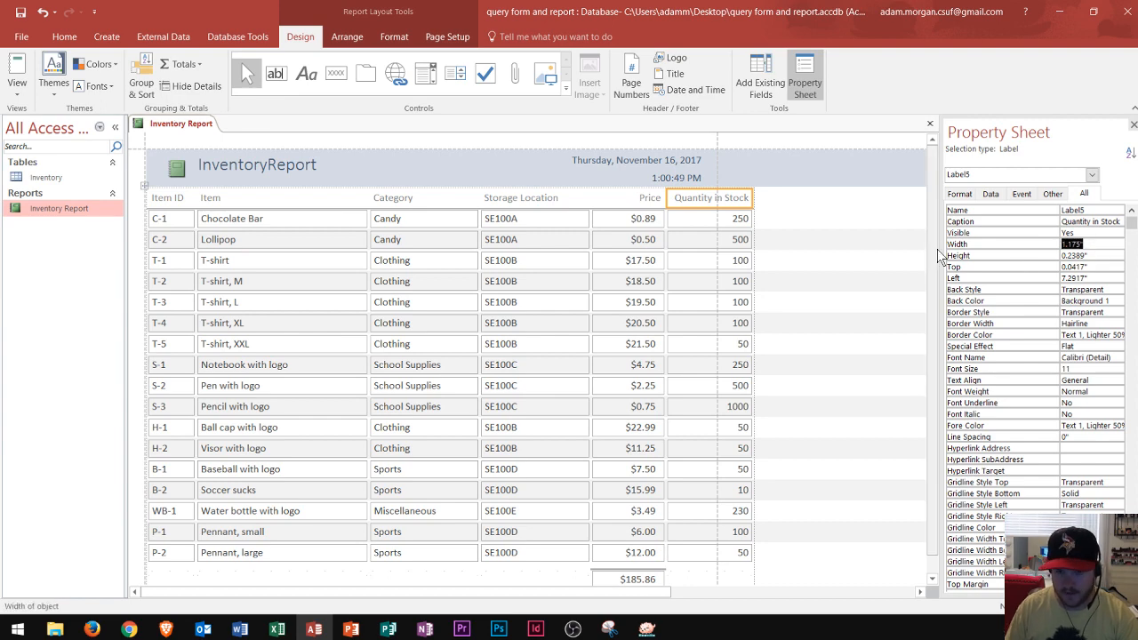
{"action": "type", "text": "0.5"}
{"action": "key", "text": "Return"}
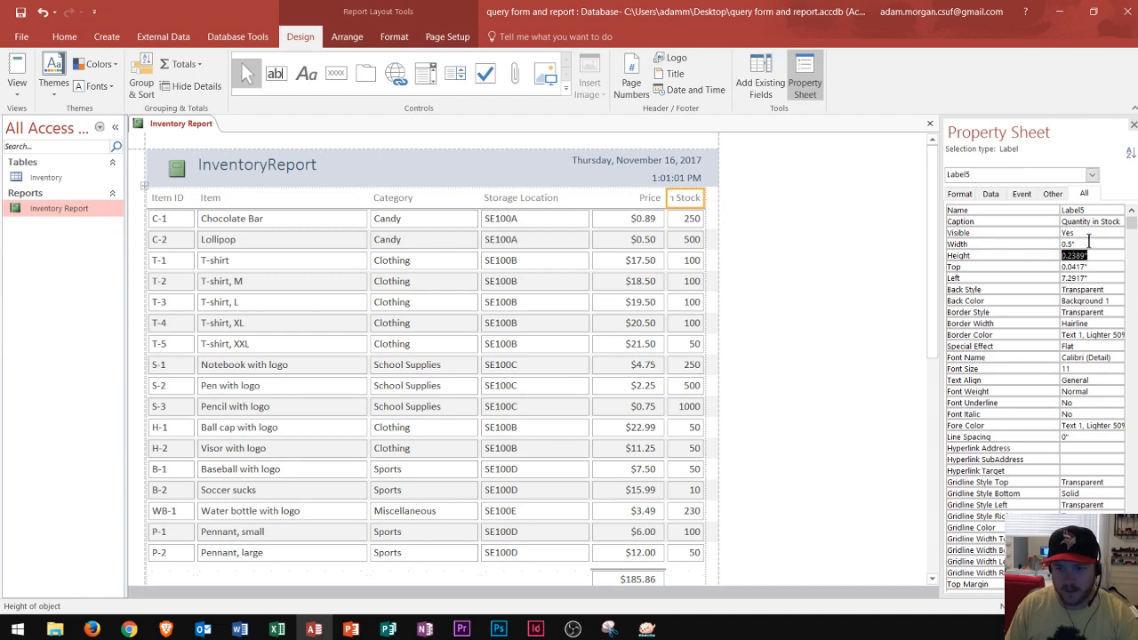
{"action": "left_click_drag", "start_coordinate": [1088, 241], "coordinate": [959, 240]}
{"action": "key", "text": "Return"}
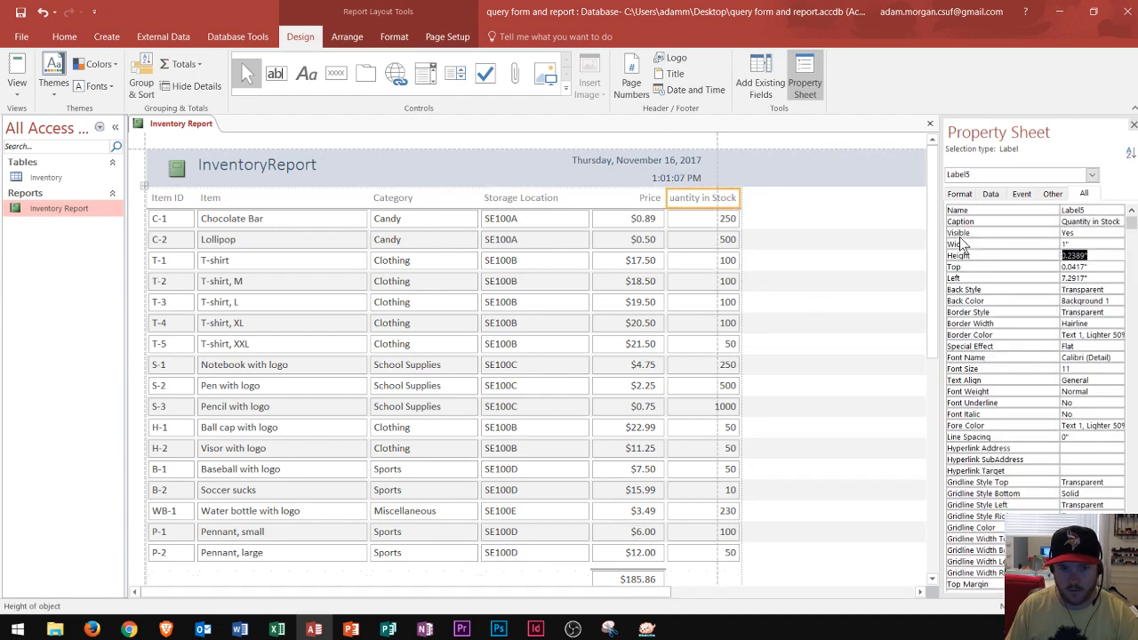
Set the Quantity in Stock heading's width to 1.25 inches
{"action": "left_click", "coordinate": [1085, 242]}
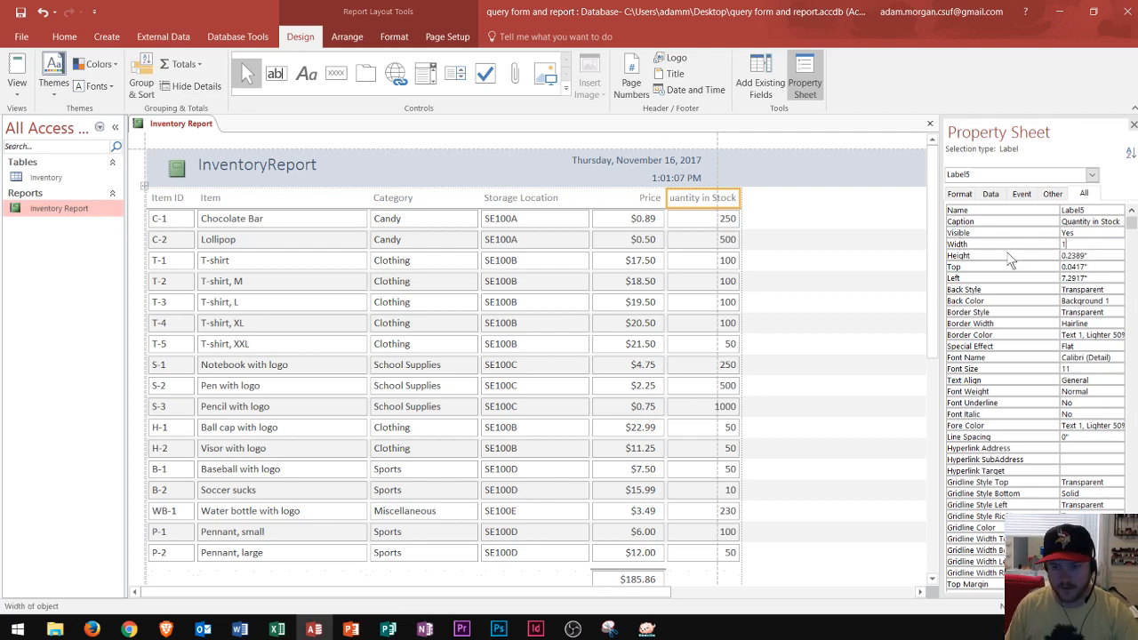
{"action": "type", "text": ".25"}
{"action": "key", "text": "Return"}
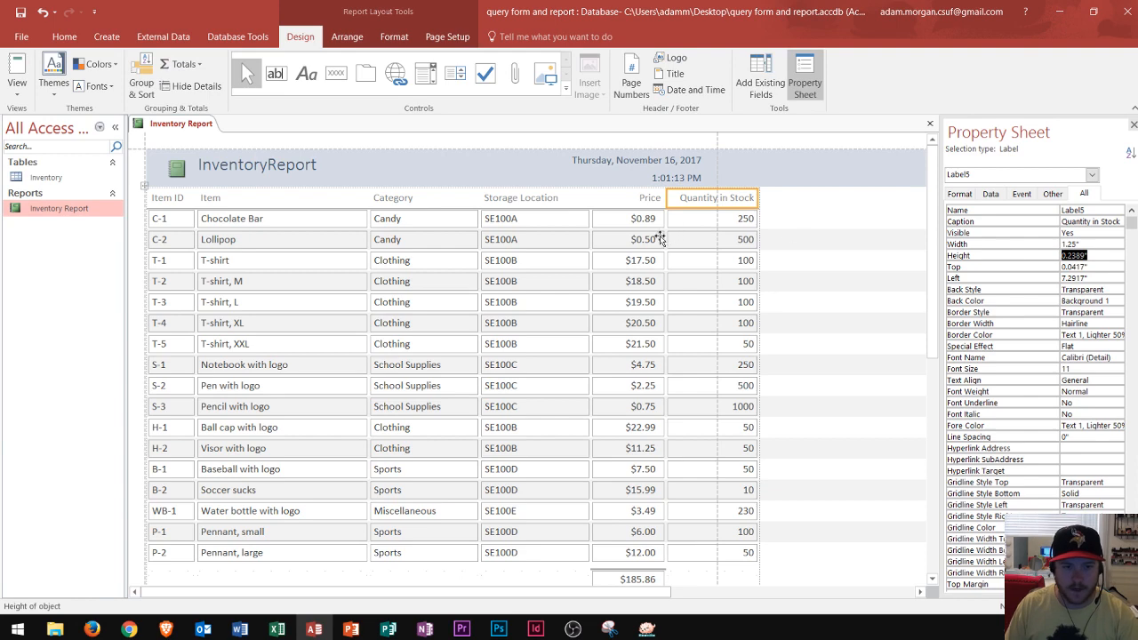
Set the Item heading's width to 2 inches and narrow the Price column by hand to about 0.72 inches
{"action": "left_click", "coordinate": [267, 199]}
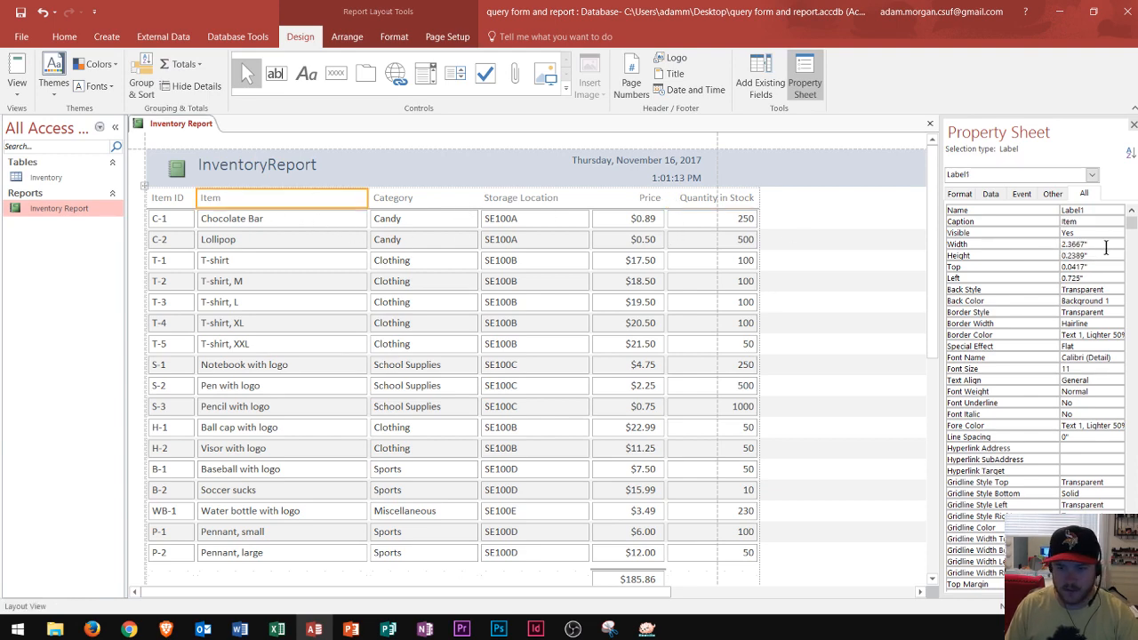
{"action": "double_click", "coordinate": [1105, 246]}
{"action": "type", "text": "2"}
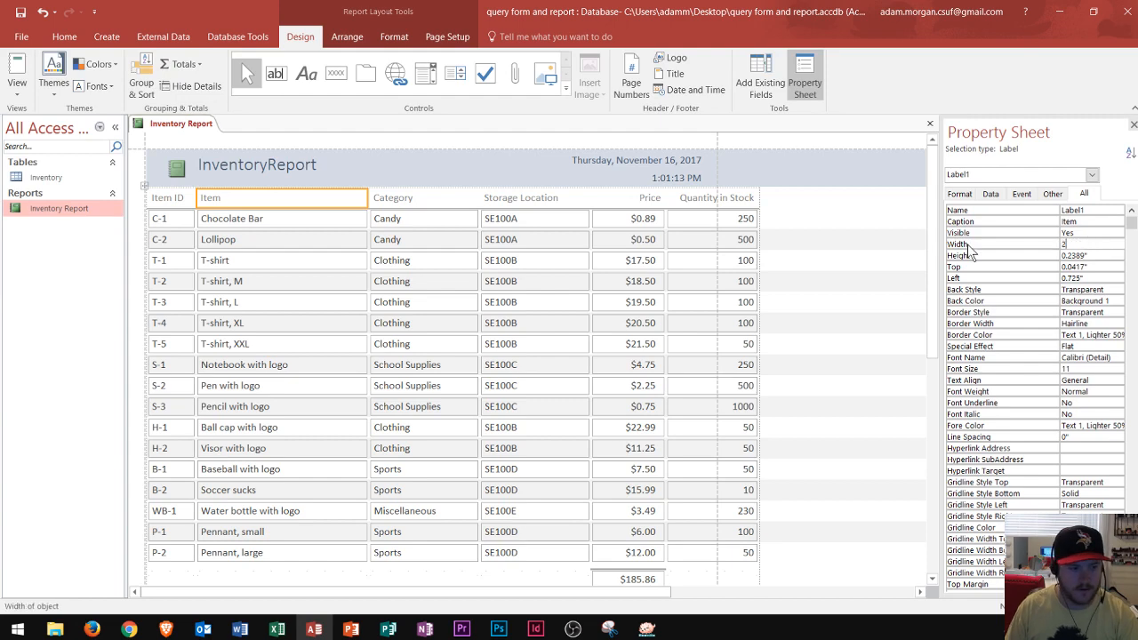
{"action": "key", "text": "Return"}
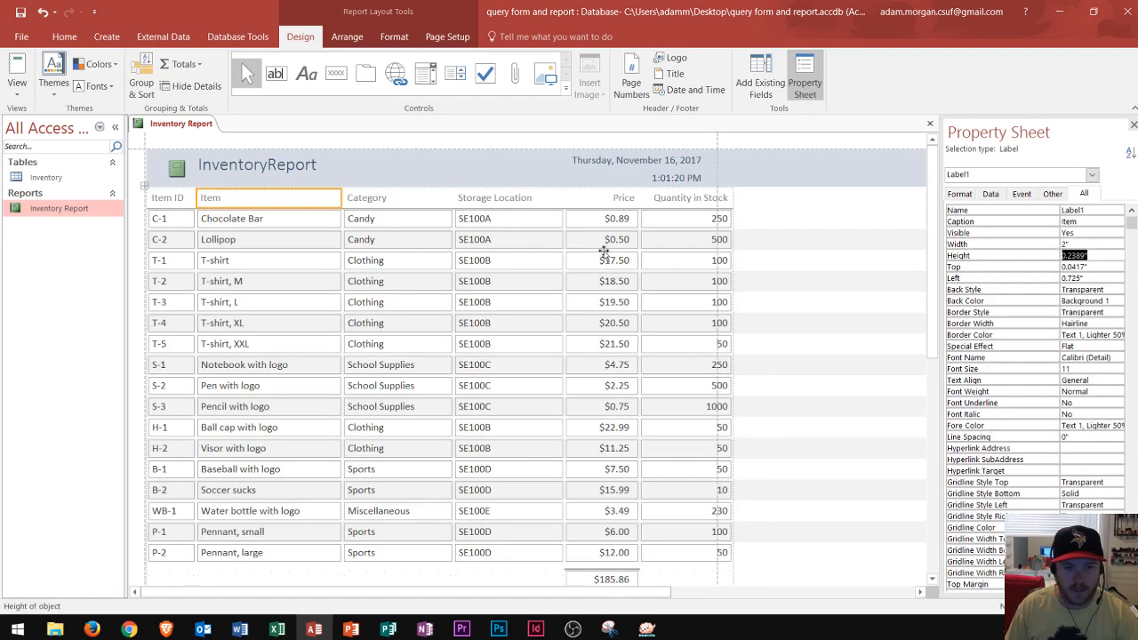
{"action": "left_click", "coordinate": [595, 199]}
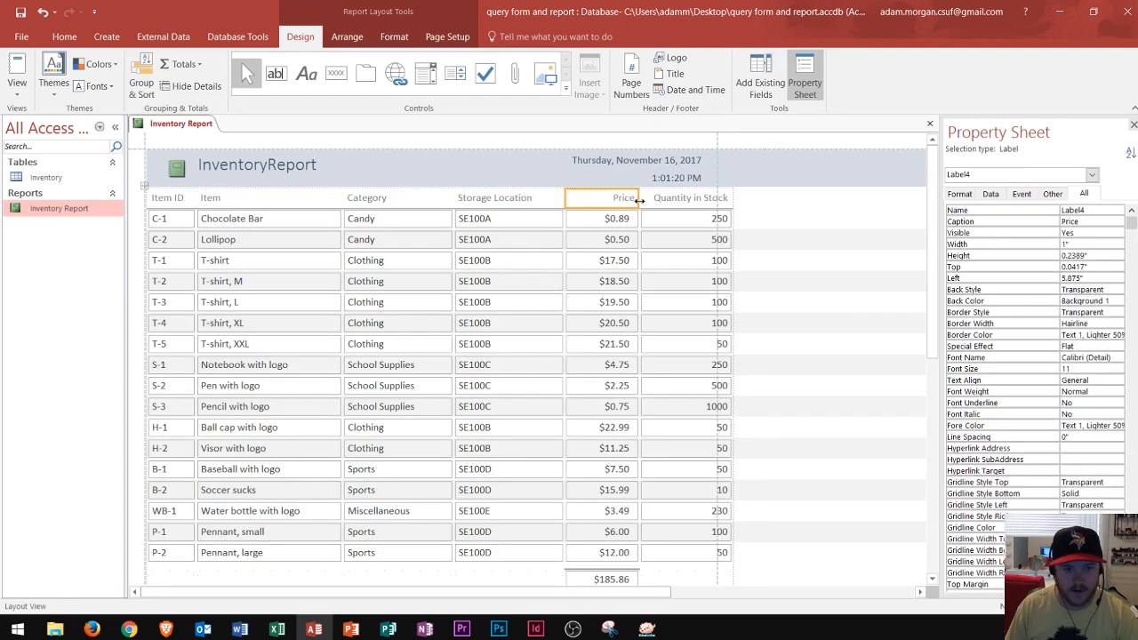
{"action": "left_click_drag", "start_coordinate": [639, 201], "coordinate": [618, 200]}
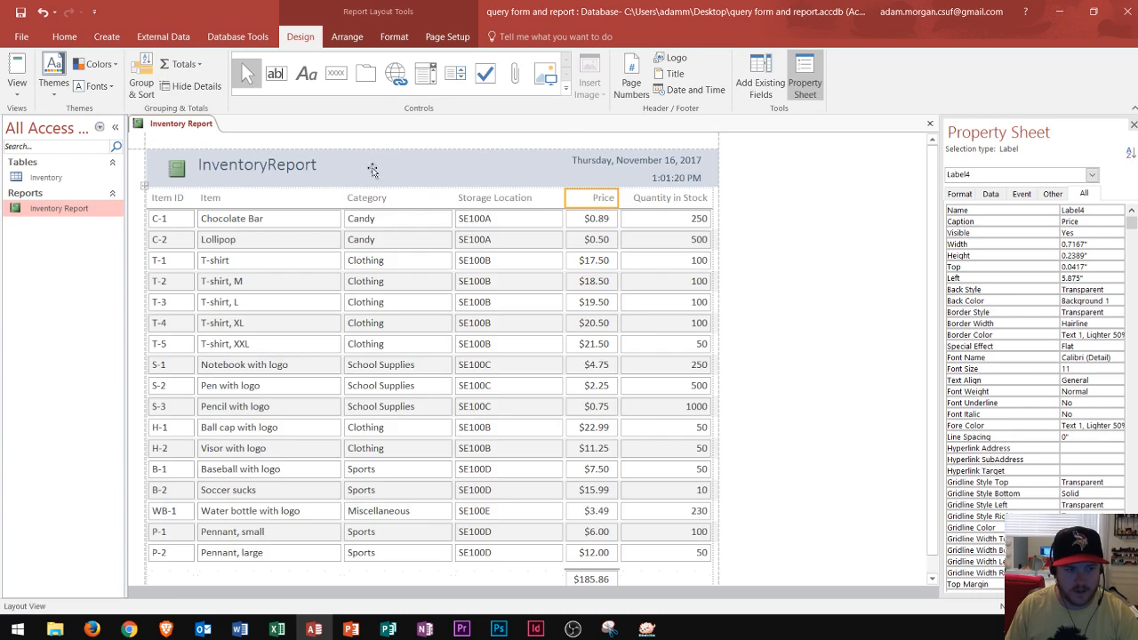
Look through the list of the report's controls and select Label0, the Item ID column heading
{"action": "left_click", "coordinate": [1091, 175]}
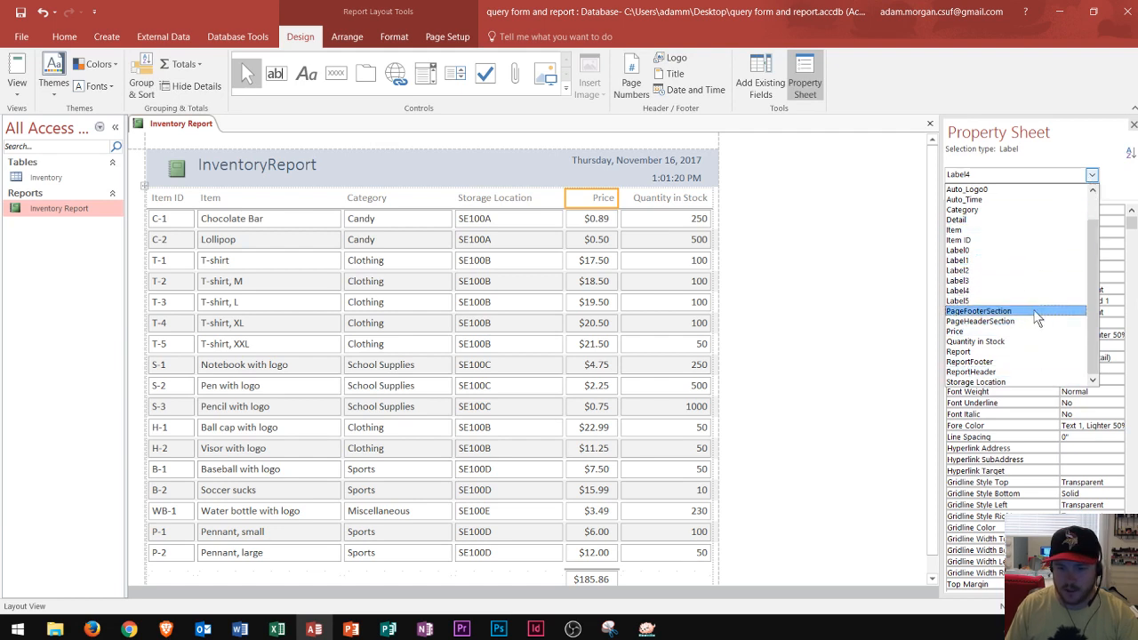
{"action": "scroll", "coordinate": [1027, 266], "scroll_direction": "up", "scroll_amount": 1}
{"action": "scroll", "coordinate": [1040, 308], "scroll_direction": "down", "scroll_amount": 1}
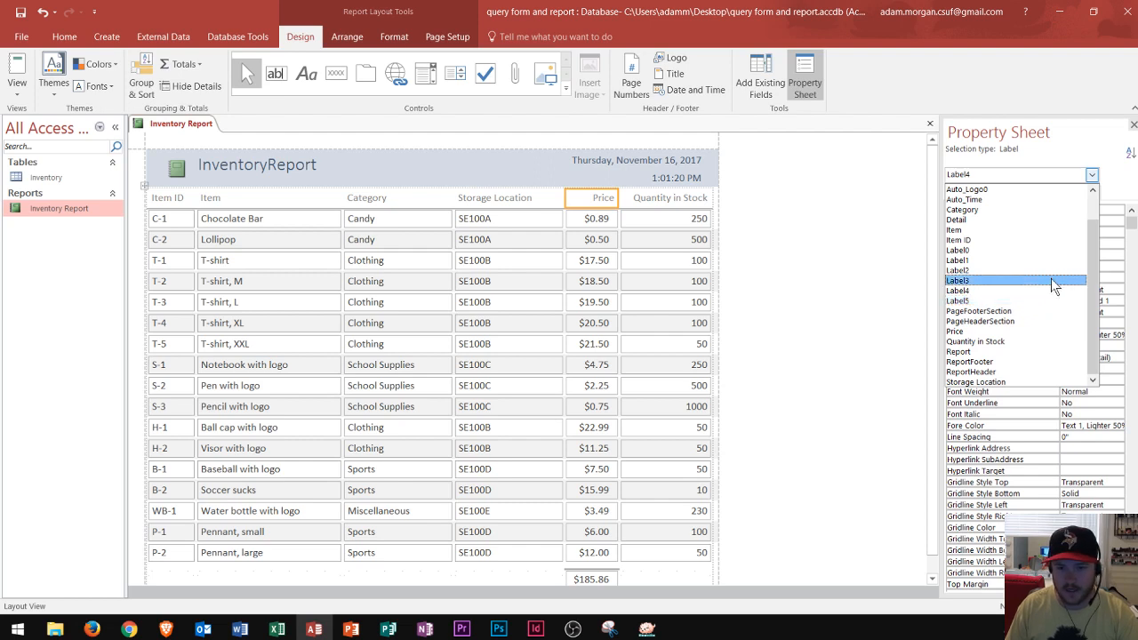
{"action": "left_click", "coordinate": [1127, 187]}
{"action": "left_click", "coordinate": [1089, 176]}
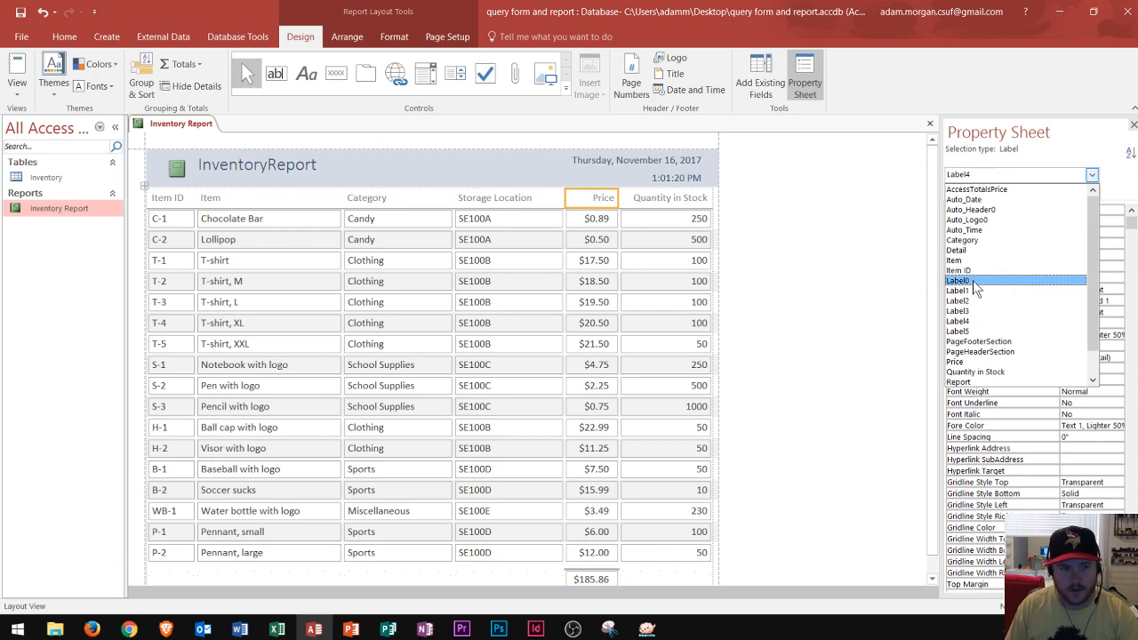
{"action": "left_click", "coordinate": [972, 280]}
{"action": "left_click", "coordinate": [1020, 177]}
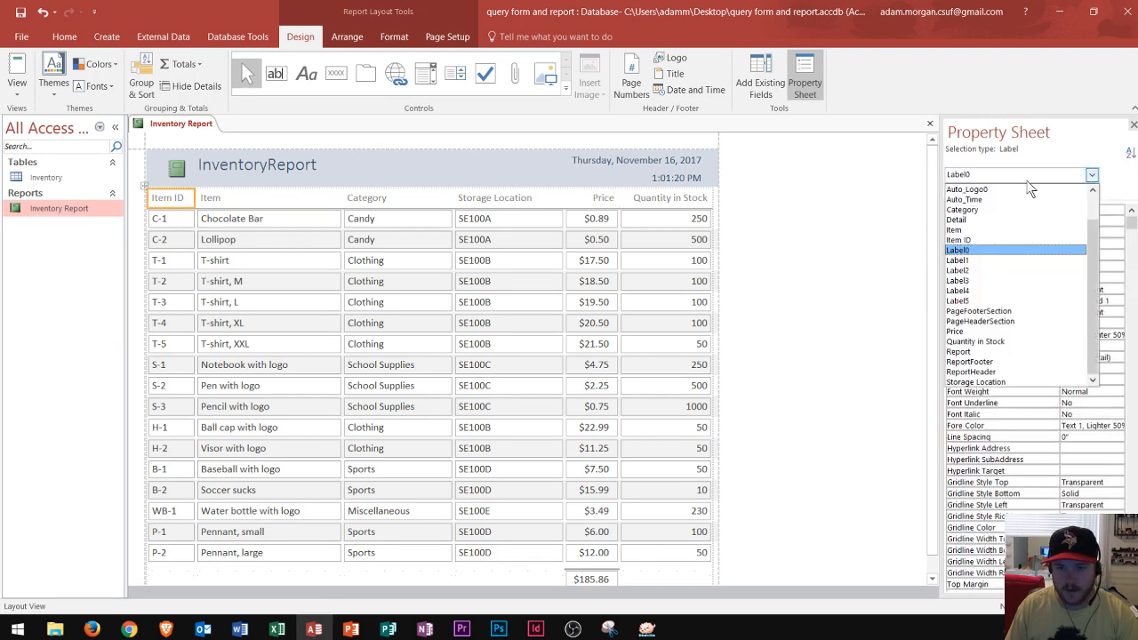
{"action": "left_click", "coordinate": [975, 259]}
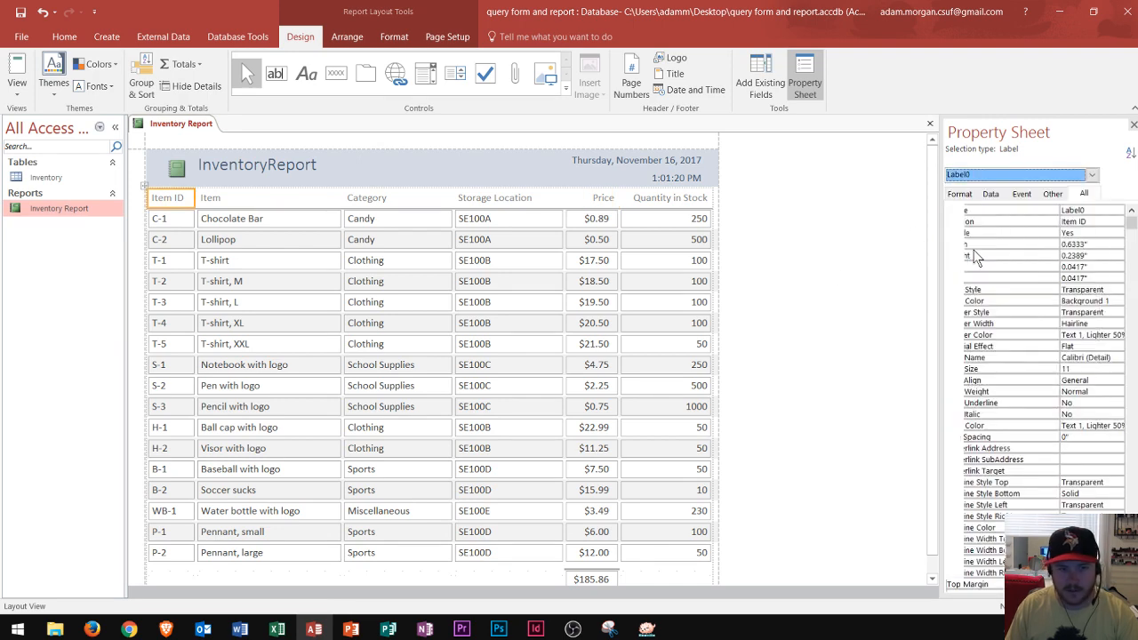
Set the font size of the InventoryReport title in the report header to 24
{"action": "left_click", "coordinate": [217, 171]}
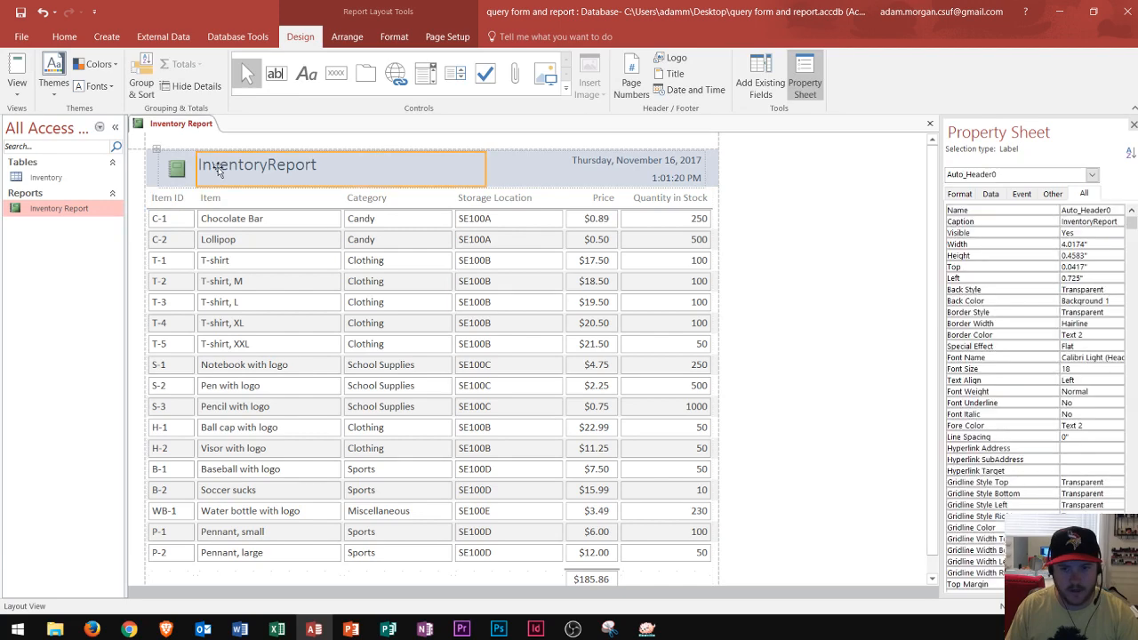
{"action": "left_click", "coordinate": [1015, 366]}
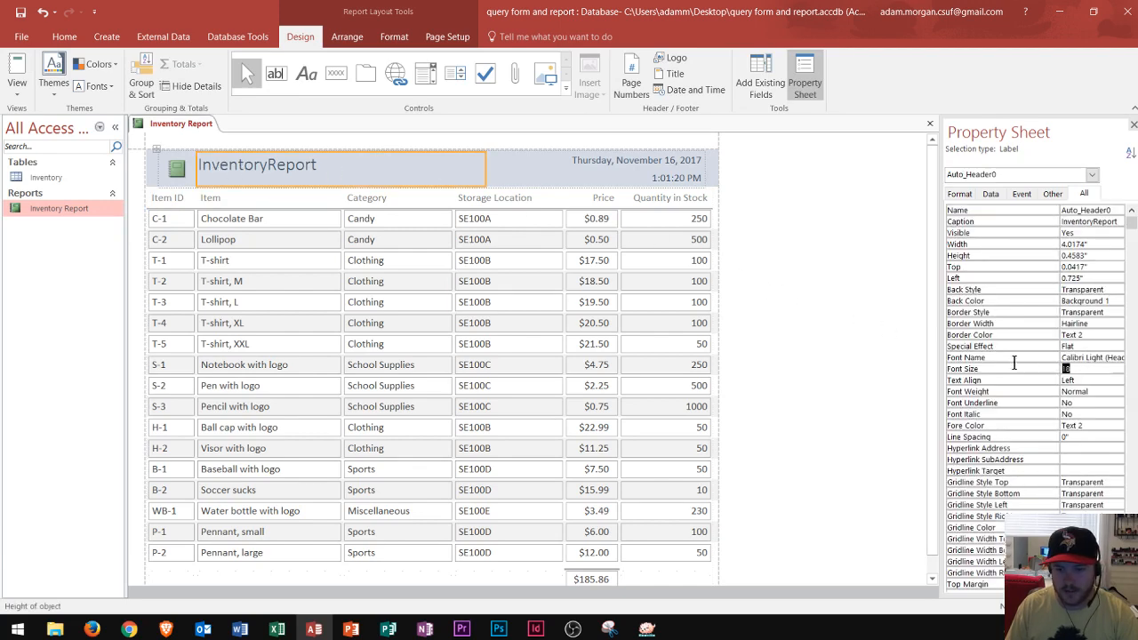
{"action": "left_click", "coordinate": [1118, 371]}
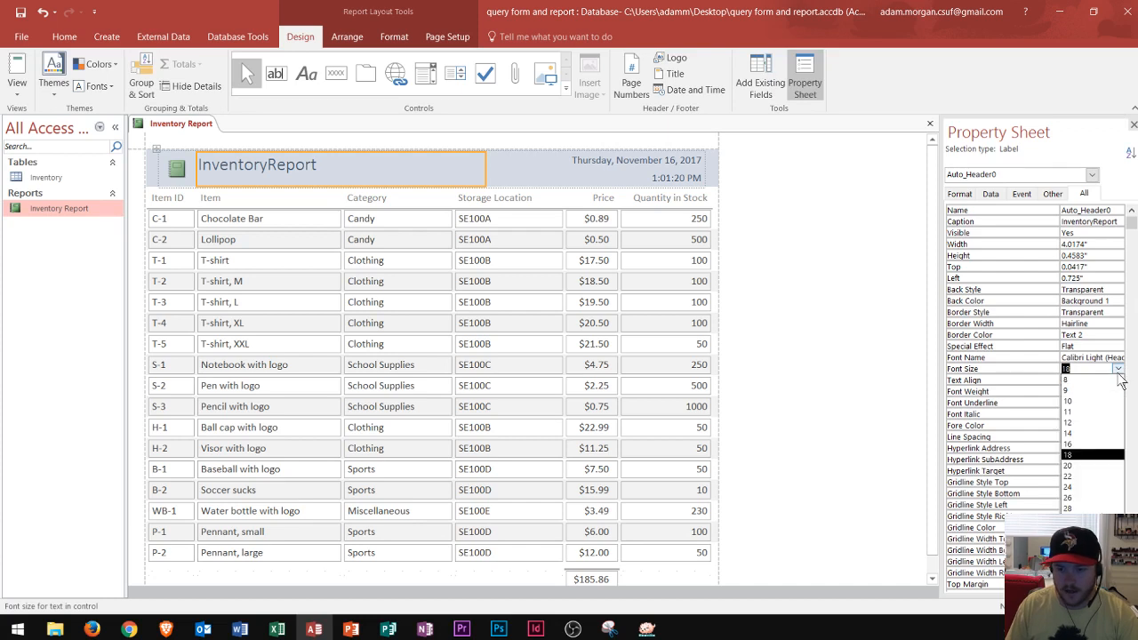
{"action": "left_click", "coordinate": [1089, 476]}
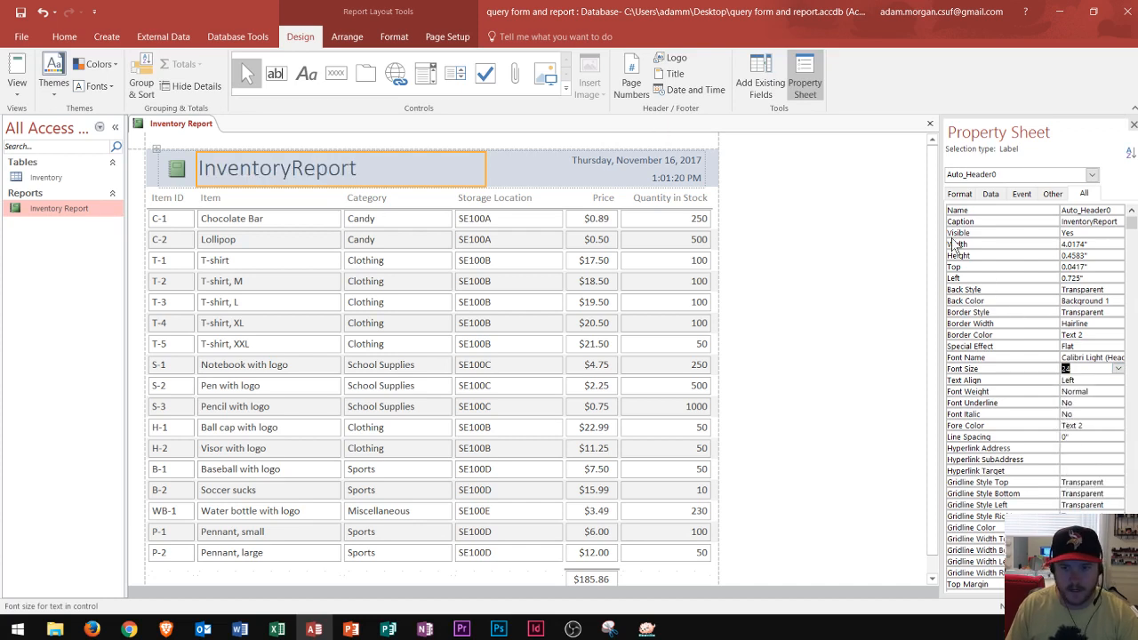